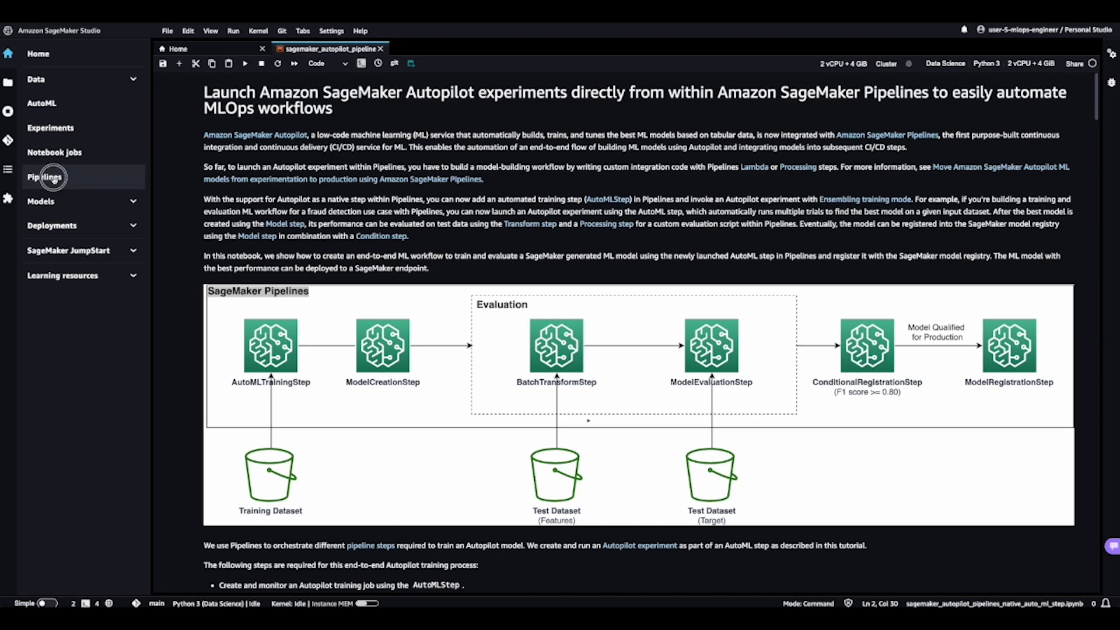
- Open the step graph of the Succeeded AutoMLTrainingPipeline execution from the Pipelines list
click(56, 182)
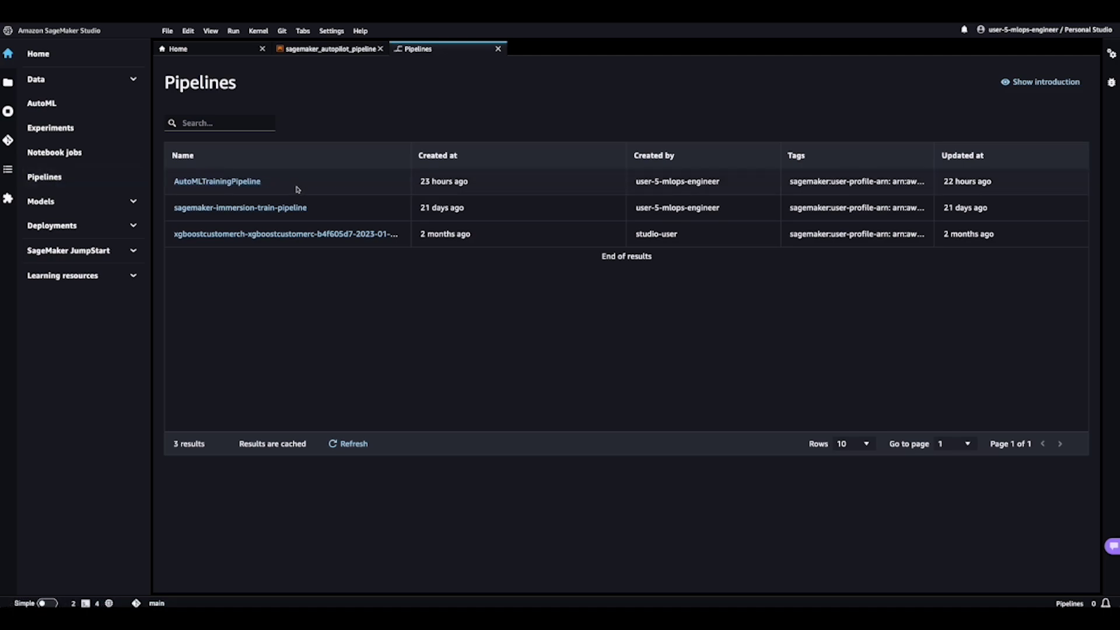
drag(264, 181, 170, 182)
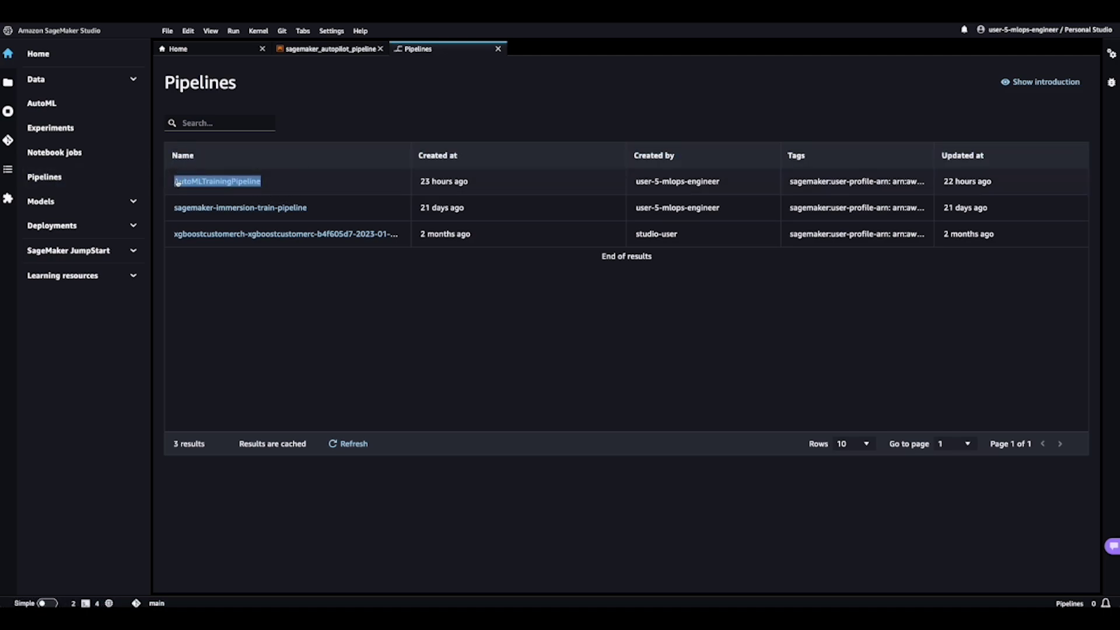
click(259, 183)
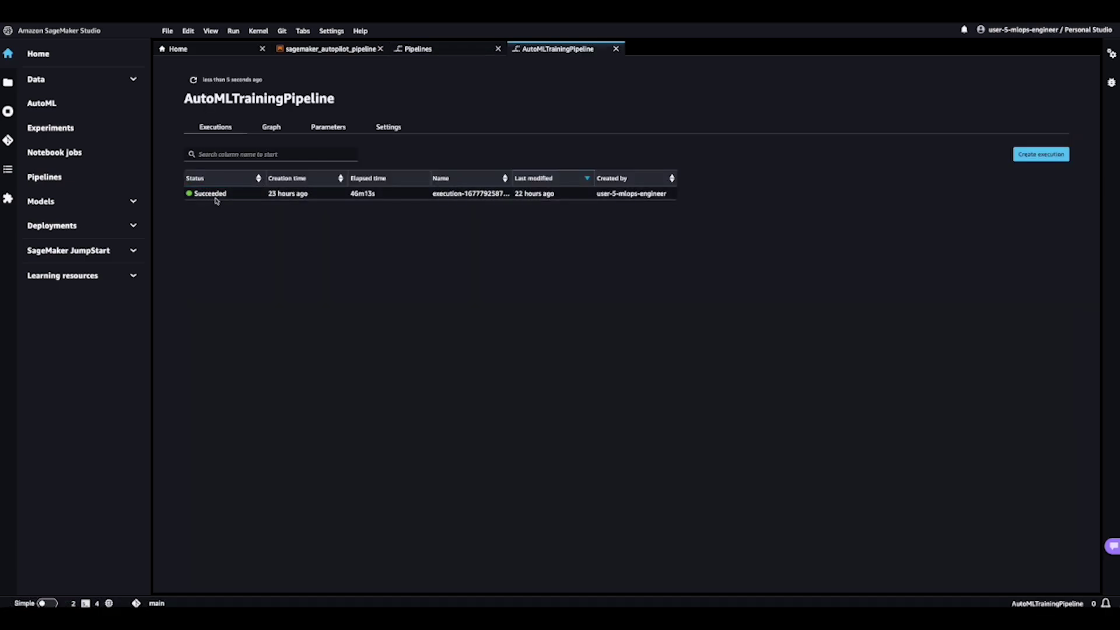
click(189, 194)
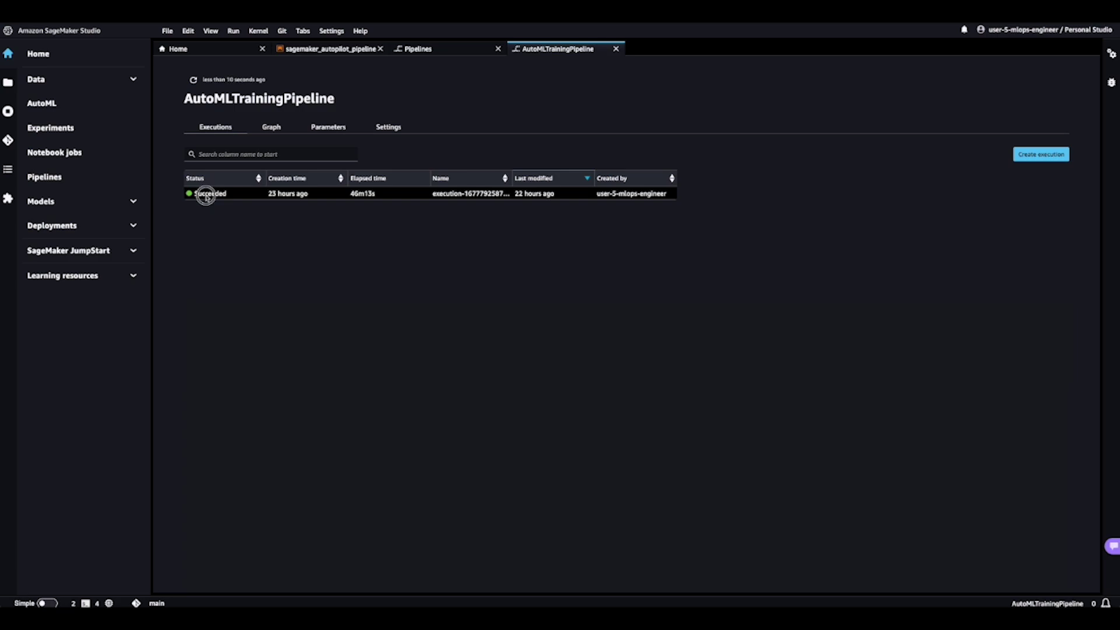
double_click(208, 195)
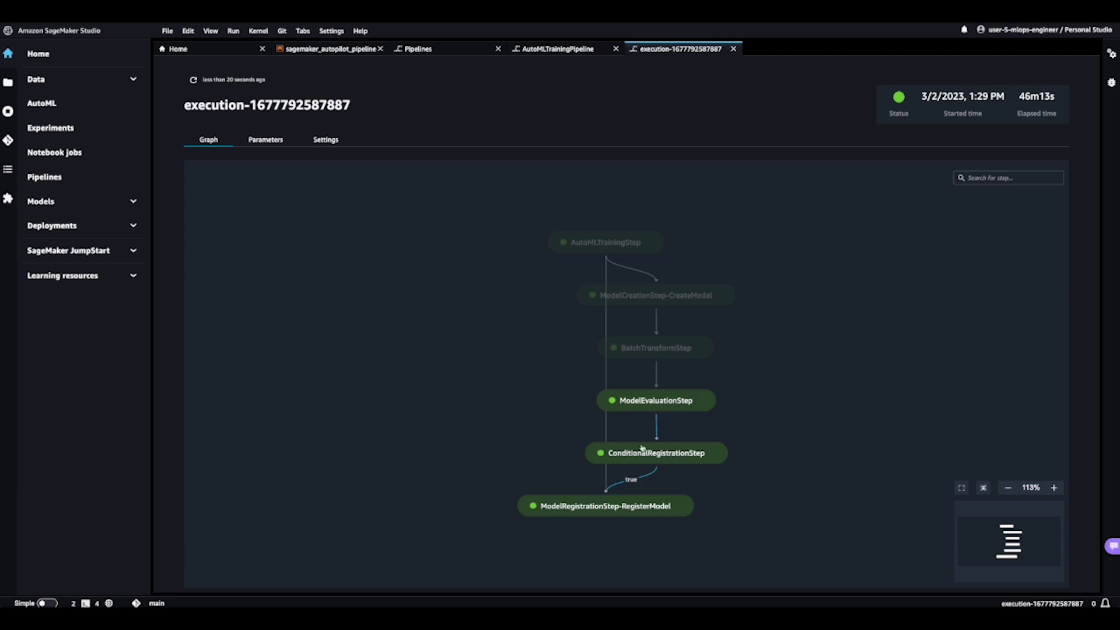
click(336, 49)
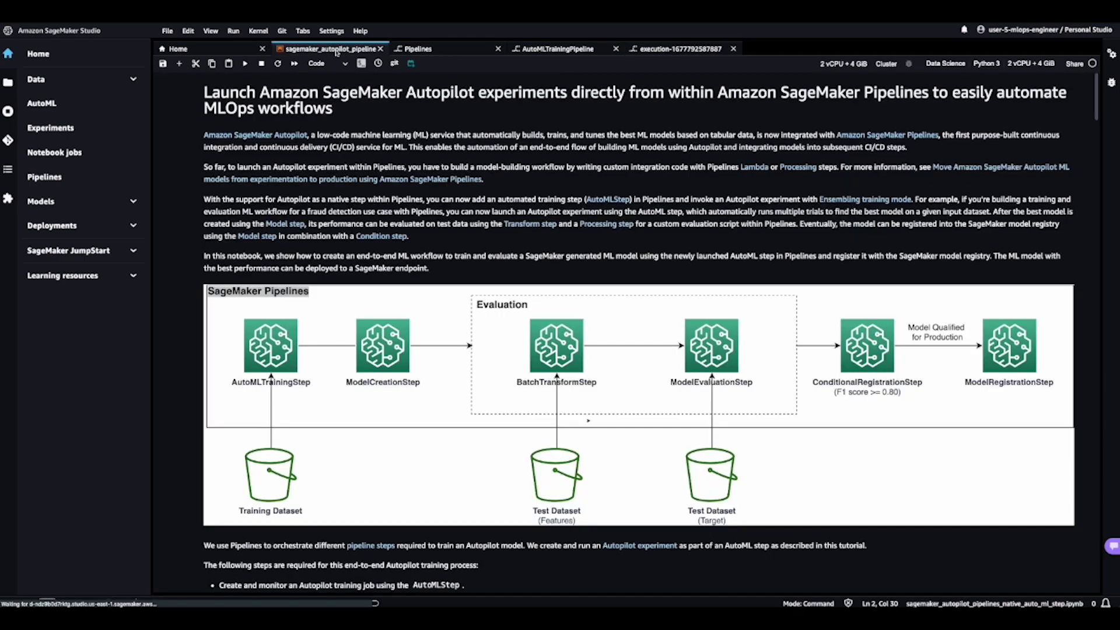
scroll(573, 335, down, 4)
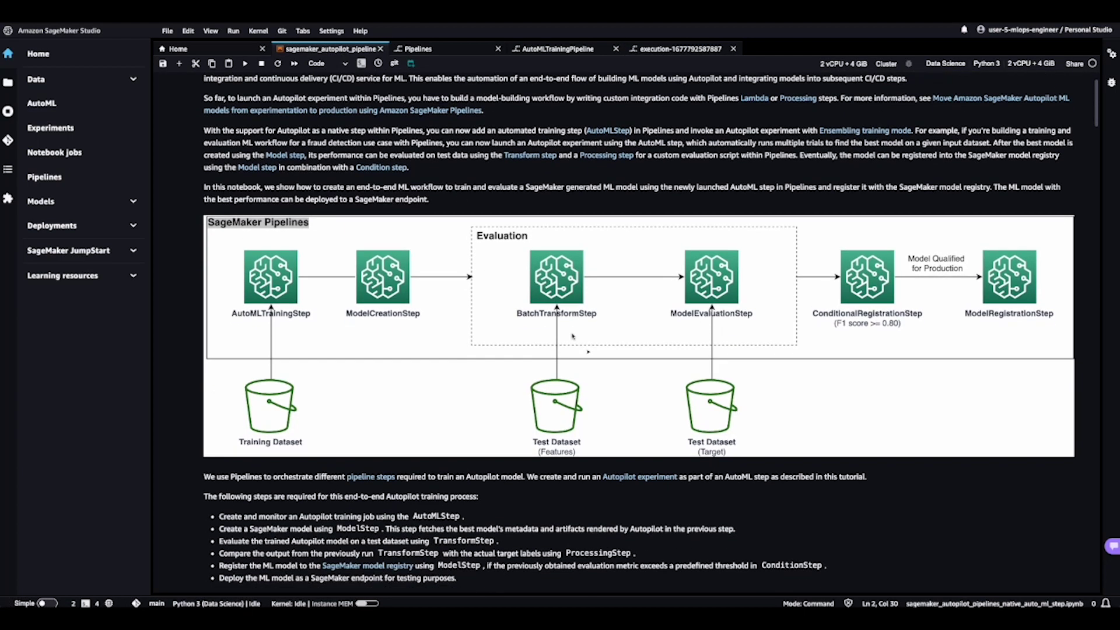
scroll(573, 335, down, 4)
scroll(573, 336, down, 2)
scroll(574, 335, down, 2)
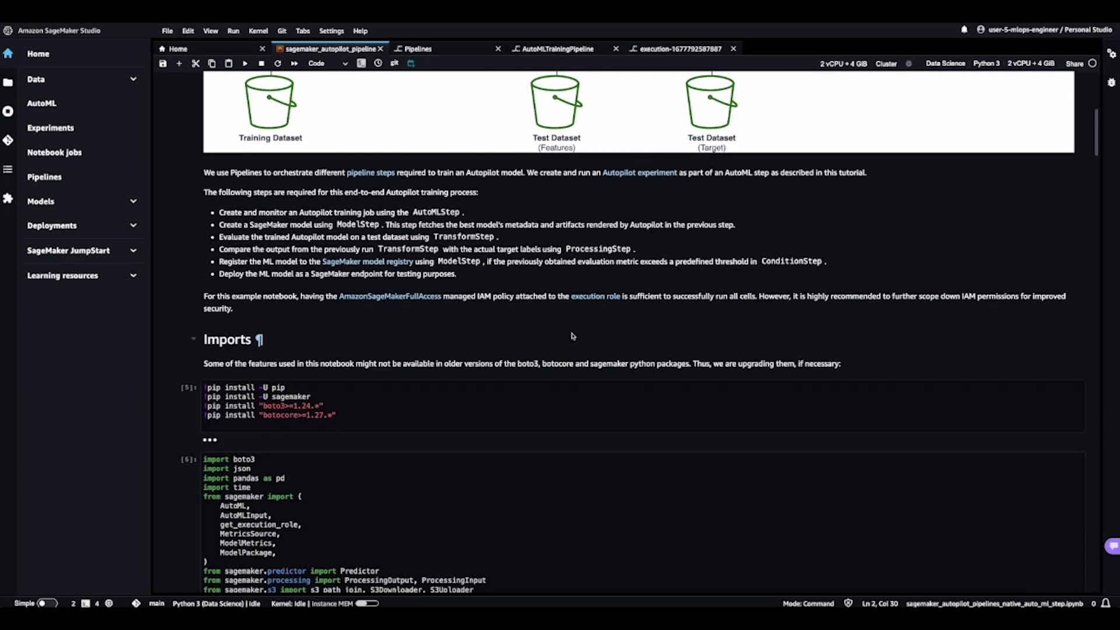
scroll(573, 335, down, 2)
scroll(573, 336, down, 1)
scroll(573, 335, down, 2)
scroll(573, 336, down, 1)
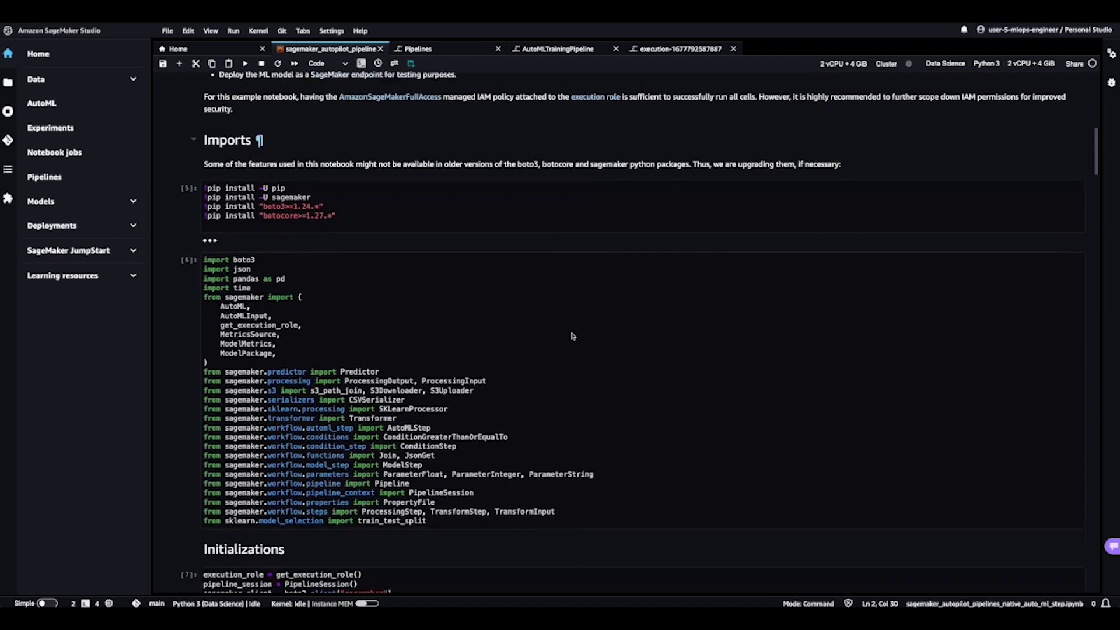
click(572, 332)
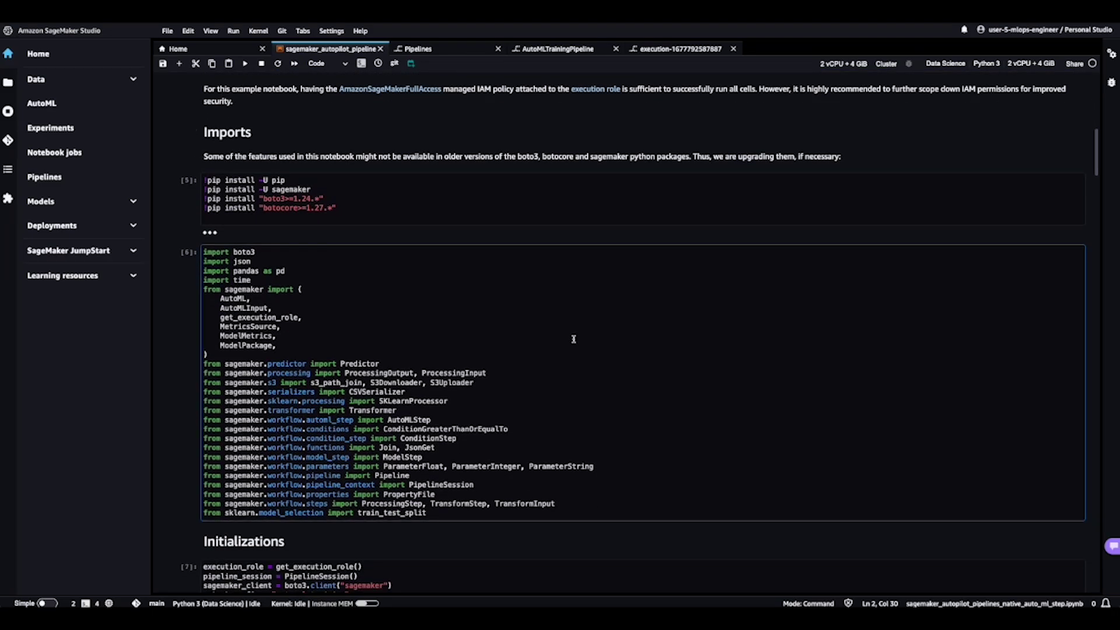
scroll(572, 333, down, 2)
scroll(572, 332, down, 2)
scroll(573, 340, down, 1)
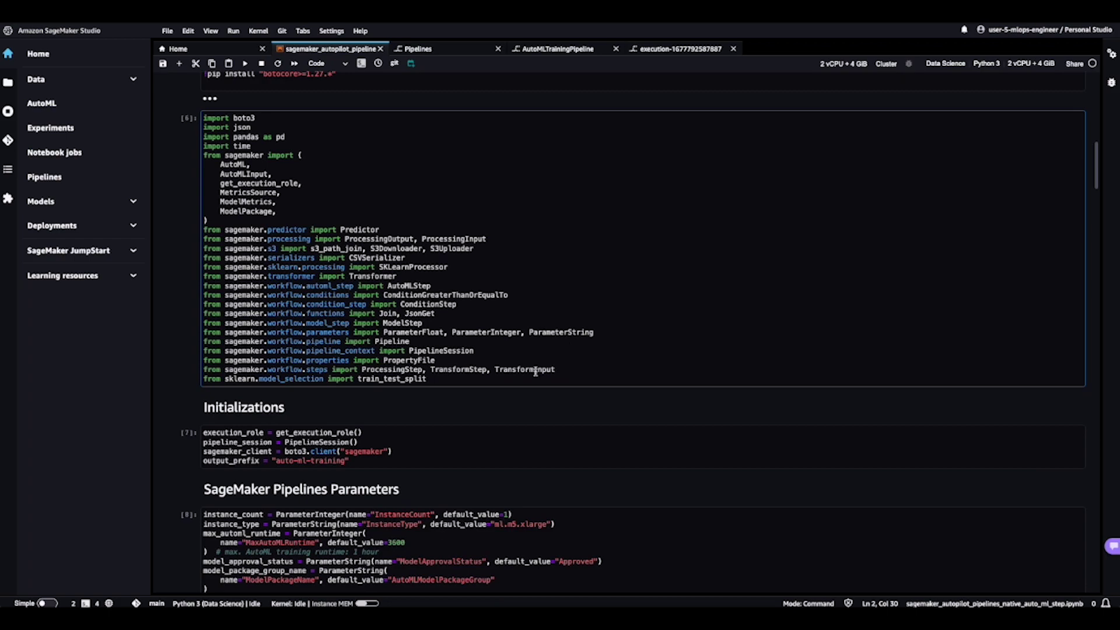
click(371, 433)
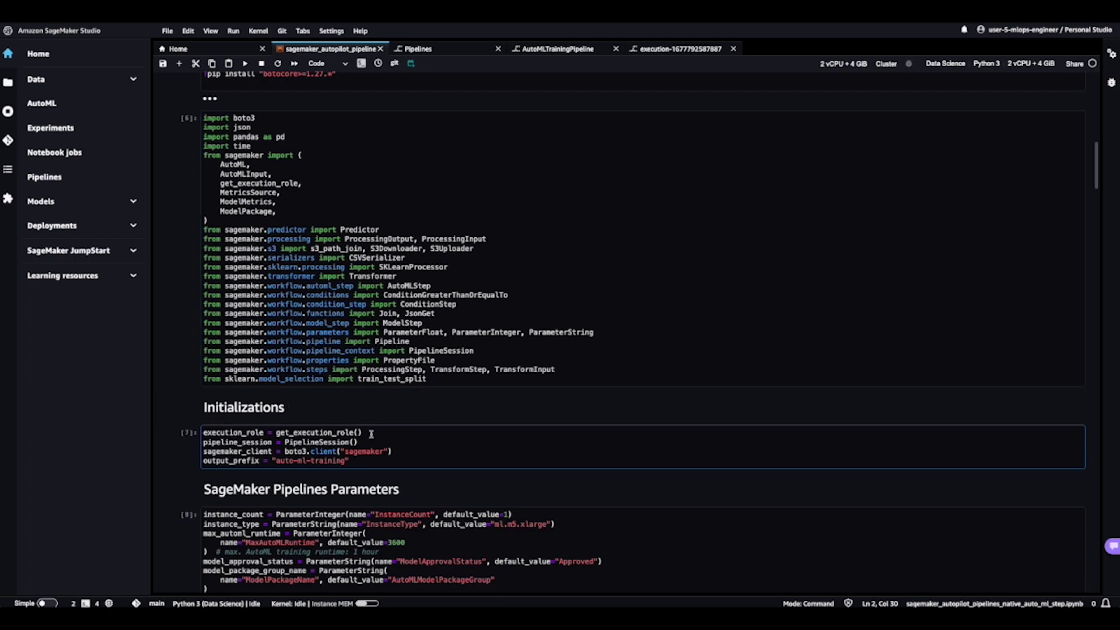
scroll(371, 433, down, 1)
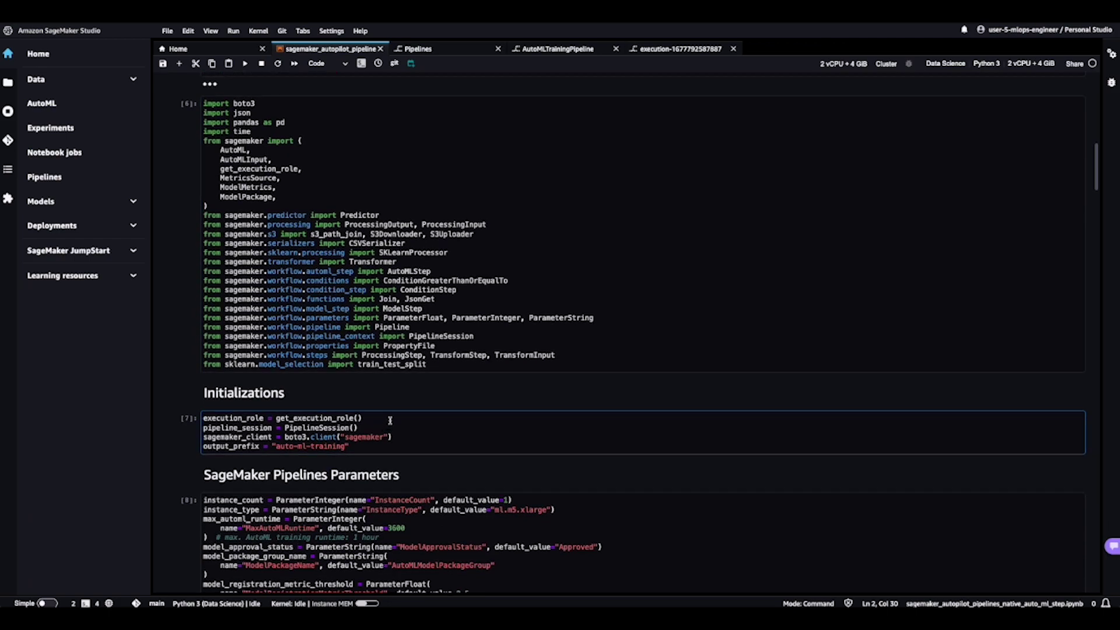
scroll(389, 420, down, 1)
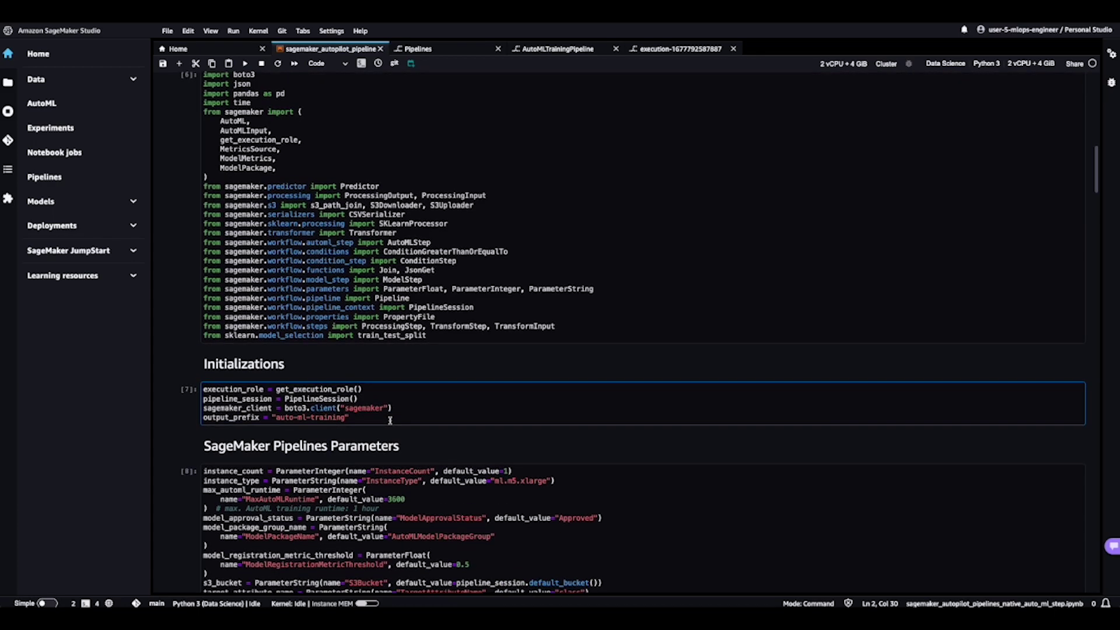
scroll(390, 420, down, 4)
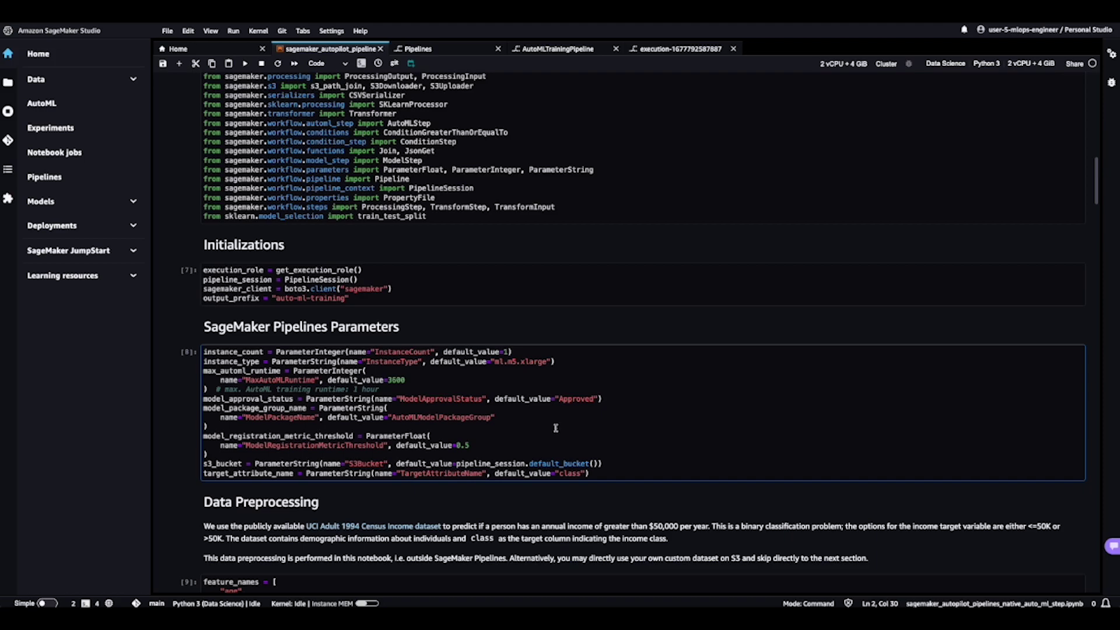
scroll(555, 428, down, 1)
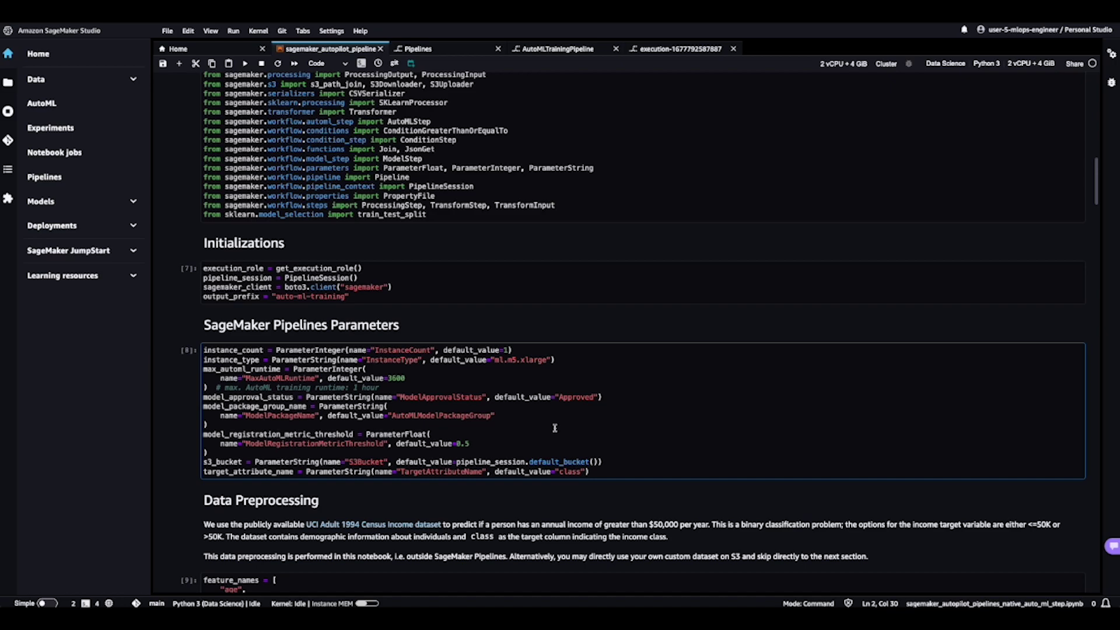
scroll(556, 428, down, 2)
scroll(555, 428, down, 2)
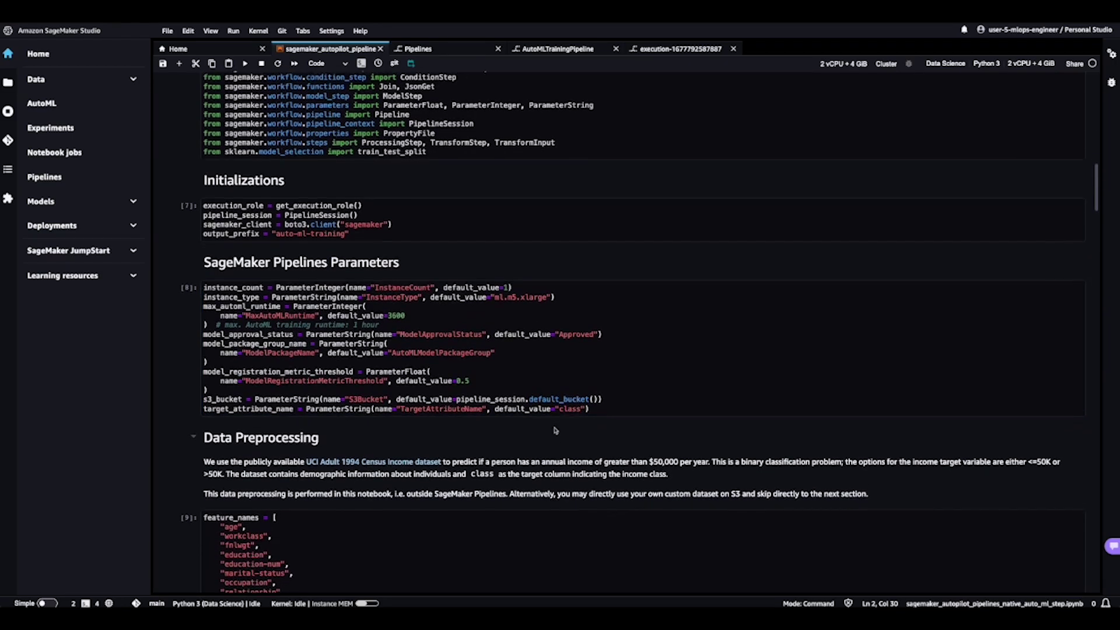
scroll(556, 428, down, 2)
scroll(555, 430, down, 2)
scroll(555, 430, down, 2)
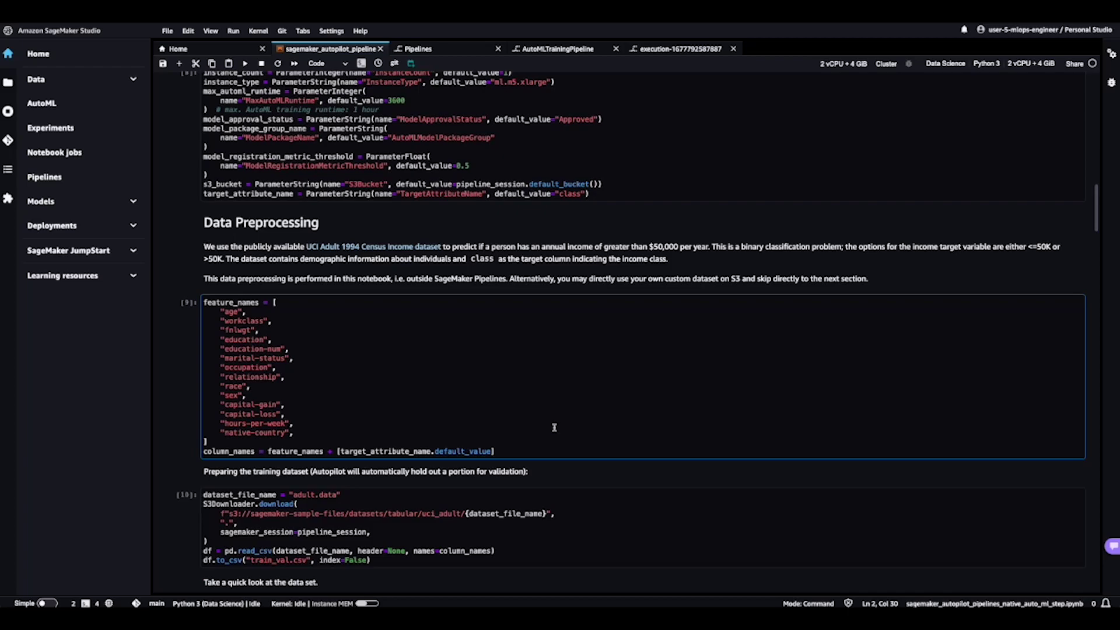
scroll(555, 430, down, 2)
scroll(554, 428, down, 2)
scroll(555, 428, down, 2)
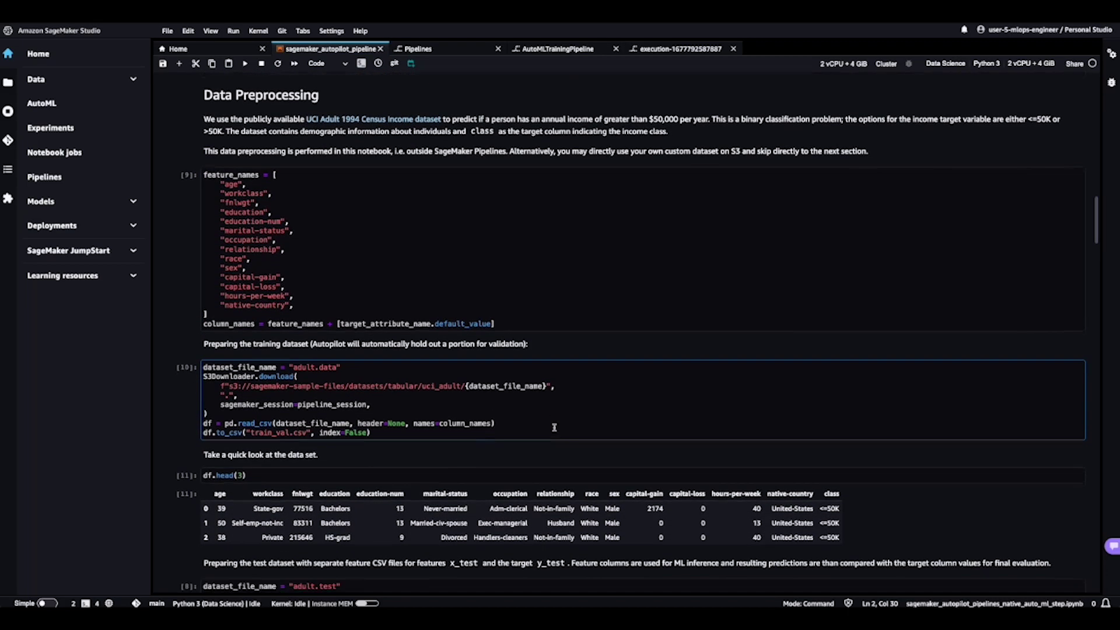
scroll(555, 429, down, 1)
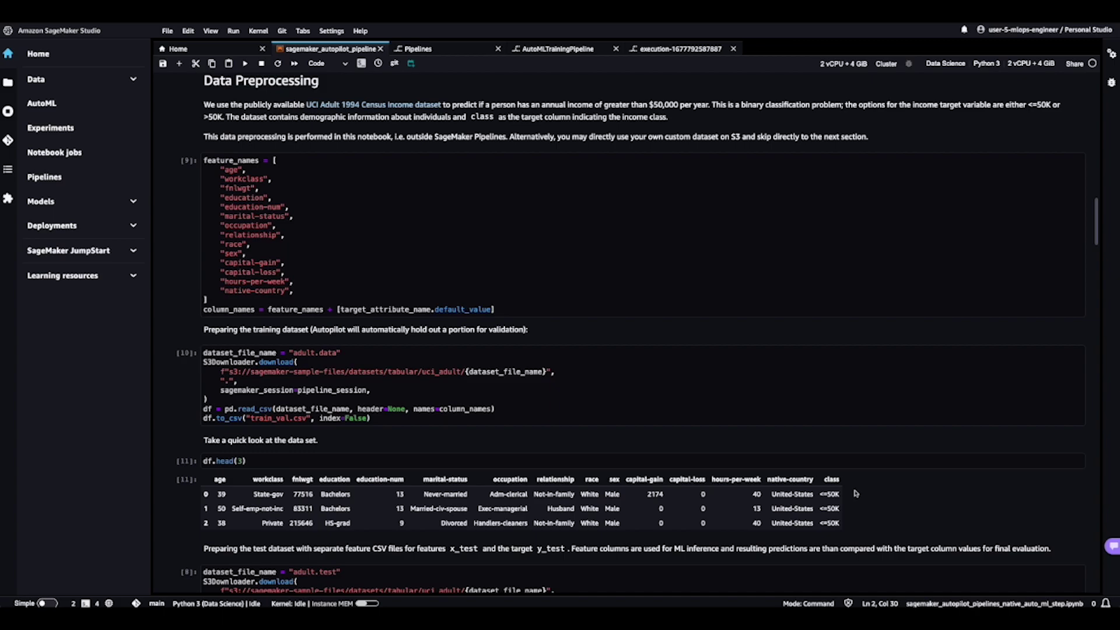
scroll(855, 494, down, 1)
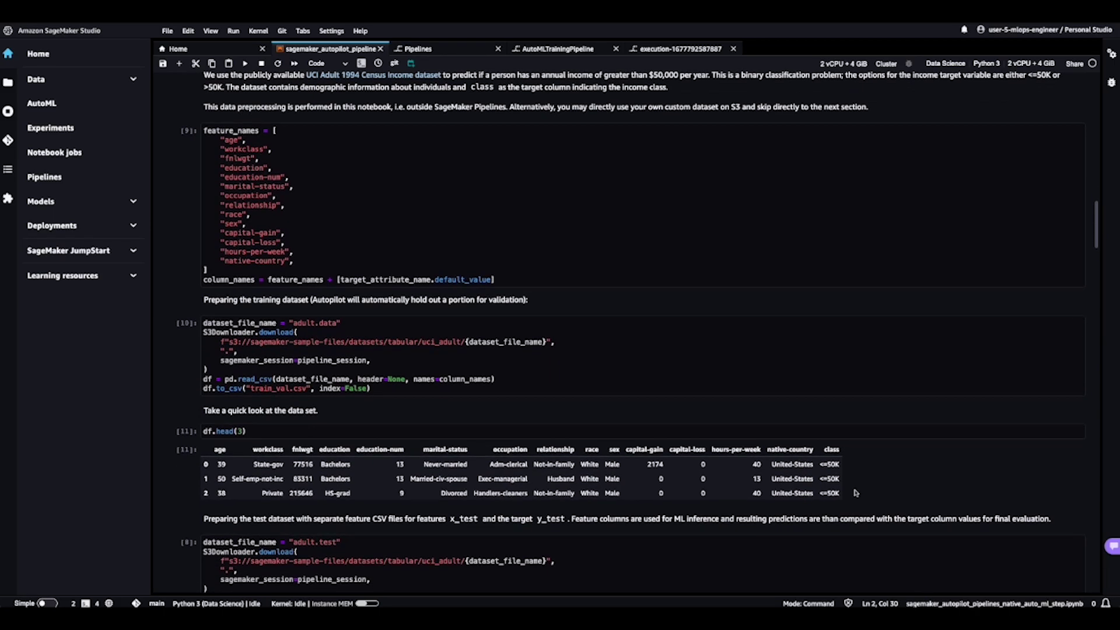
scroll(854, 493, down, 2)
scroll(855, 492, down, 2)
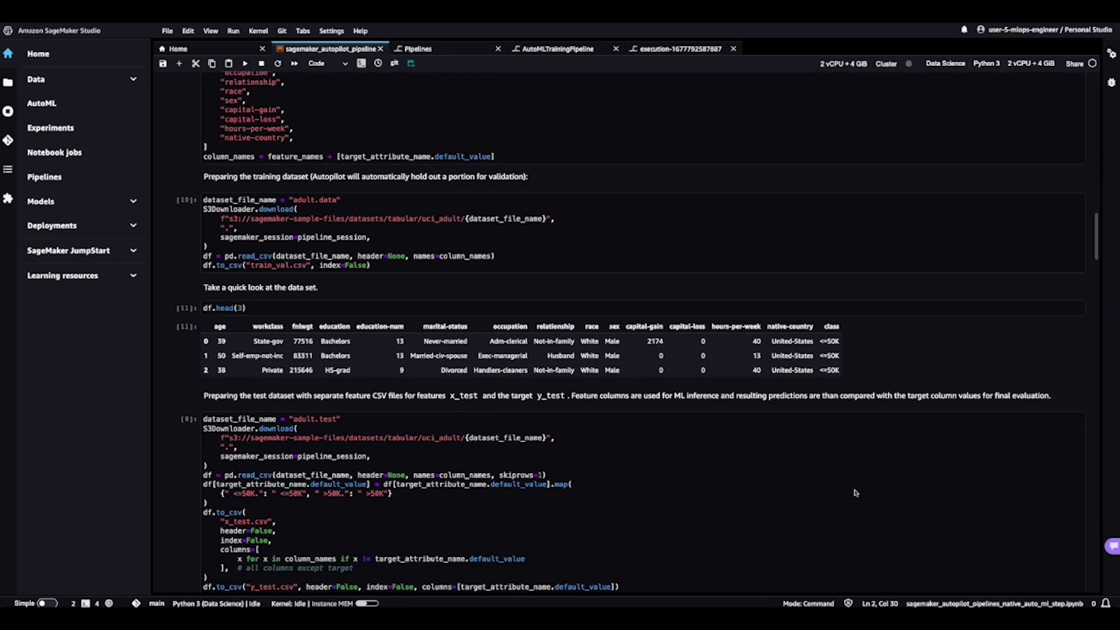
scroll(856, 493, down, 2)
scroll(854, 493, down, 1)
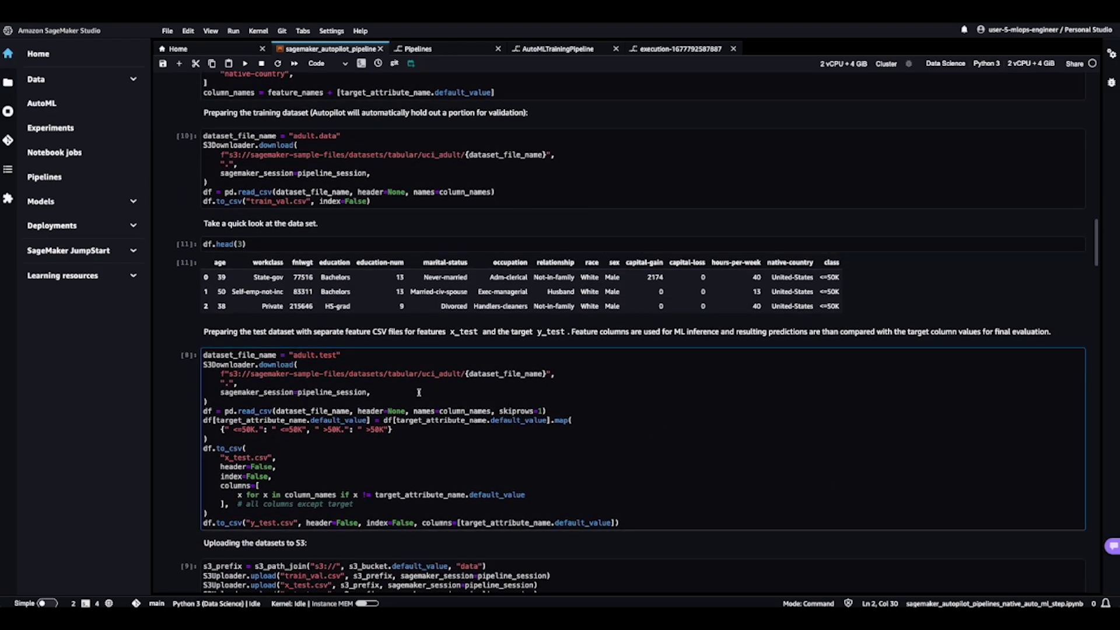
click(11, 85)
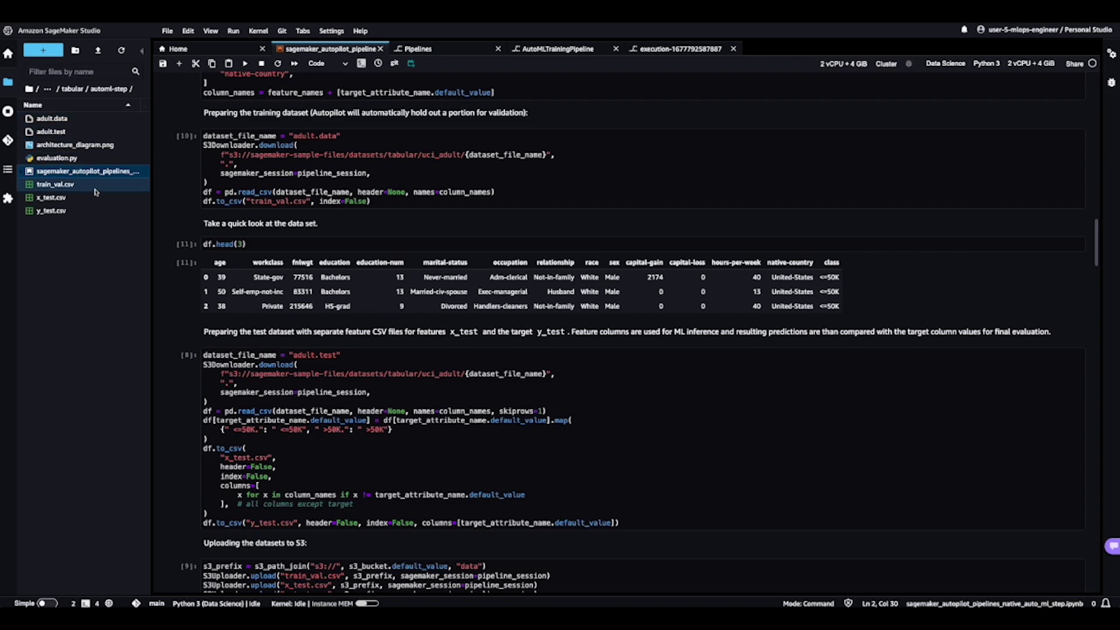
scroll(462, 317, down, 2)
click(462, 318)
scroll(462, 318, down, 2)
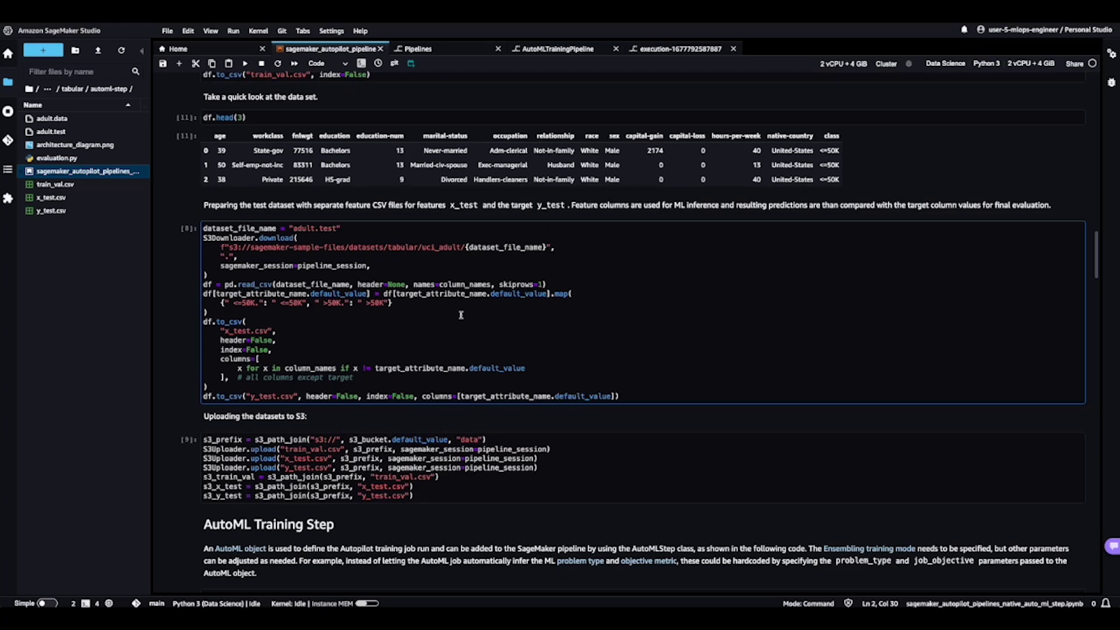
scroll(461, 315, down, 1)
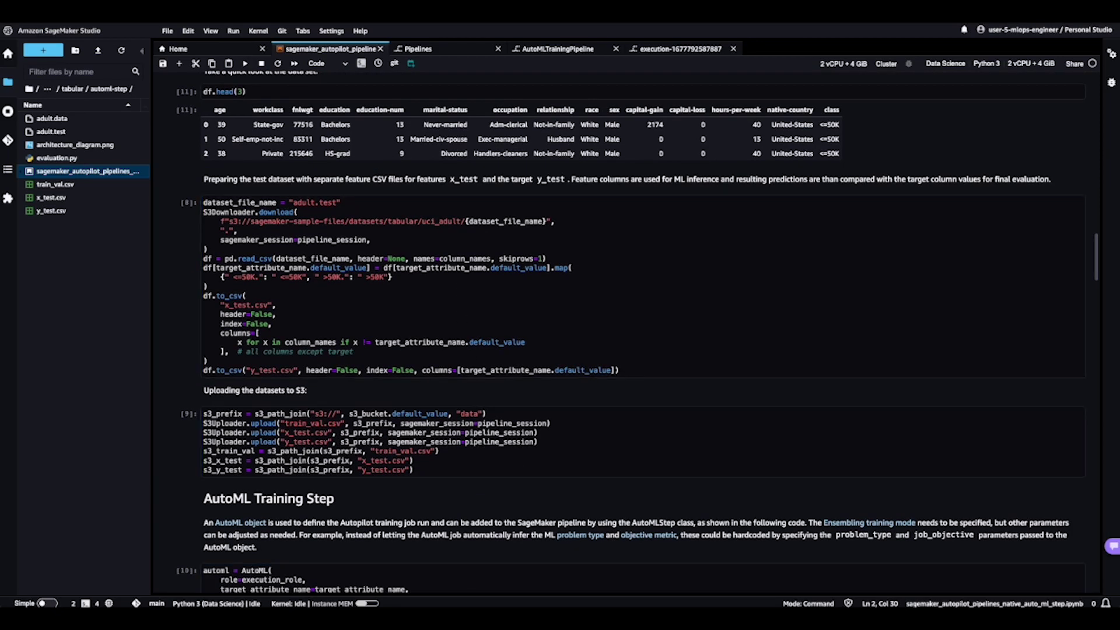
scroll(487, 482, down, 1)
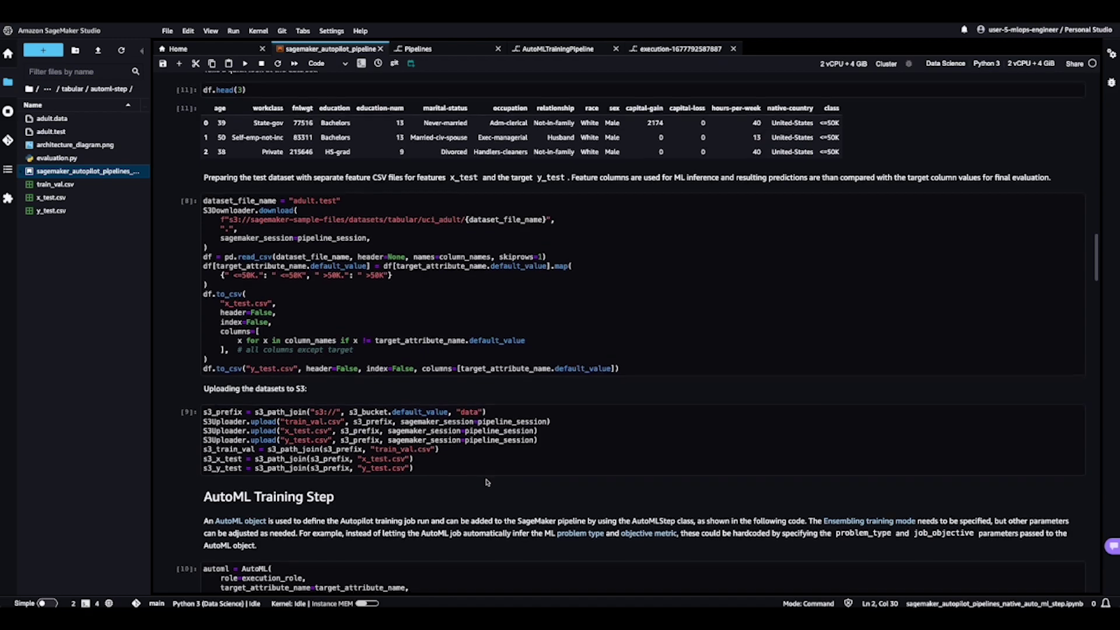
scroll(487, 481, down, 2)
scroll(486, 482, down, 2)
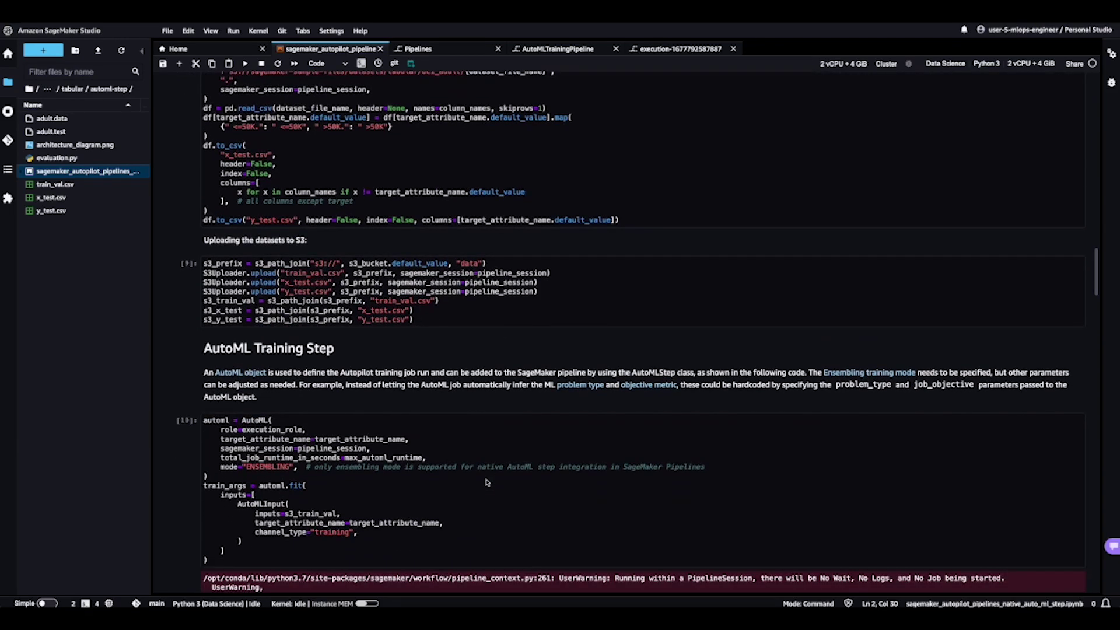
scroll(486, 481, down, 1)
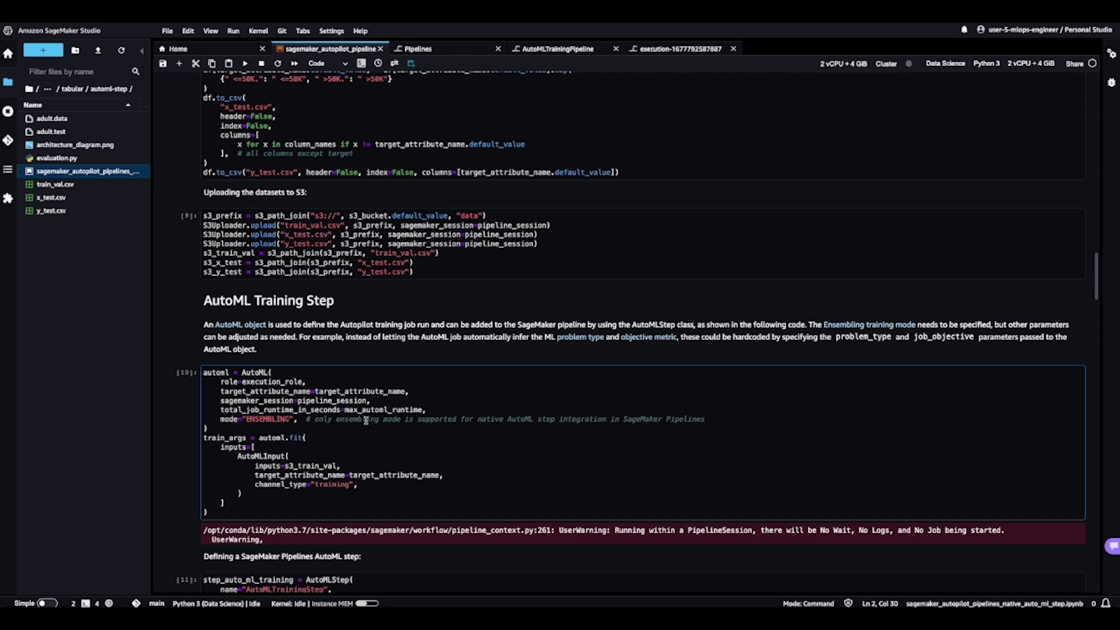
scroll(366, 419, down, 3)
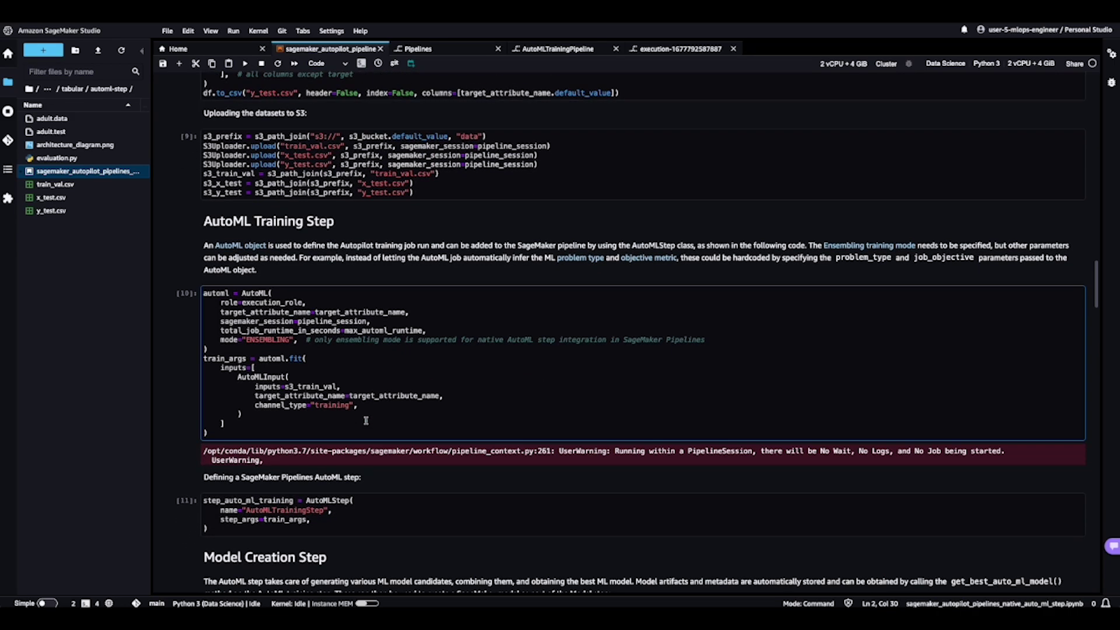
click(225, 528)
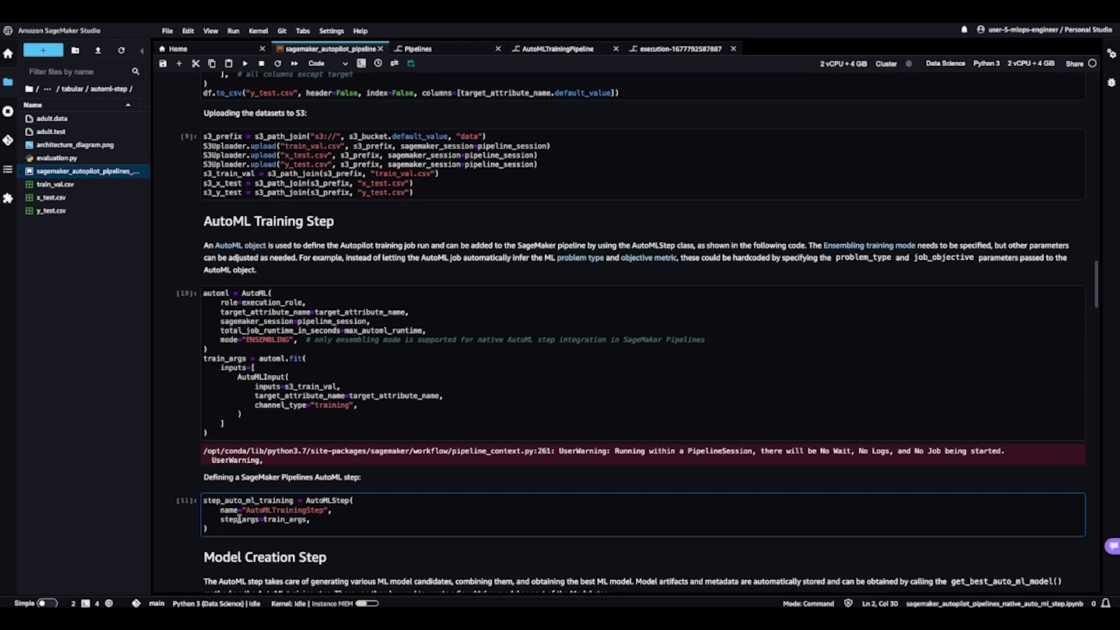
click(376, 529)
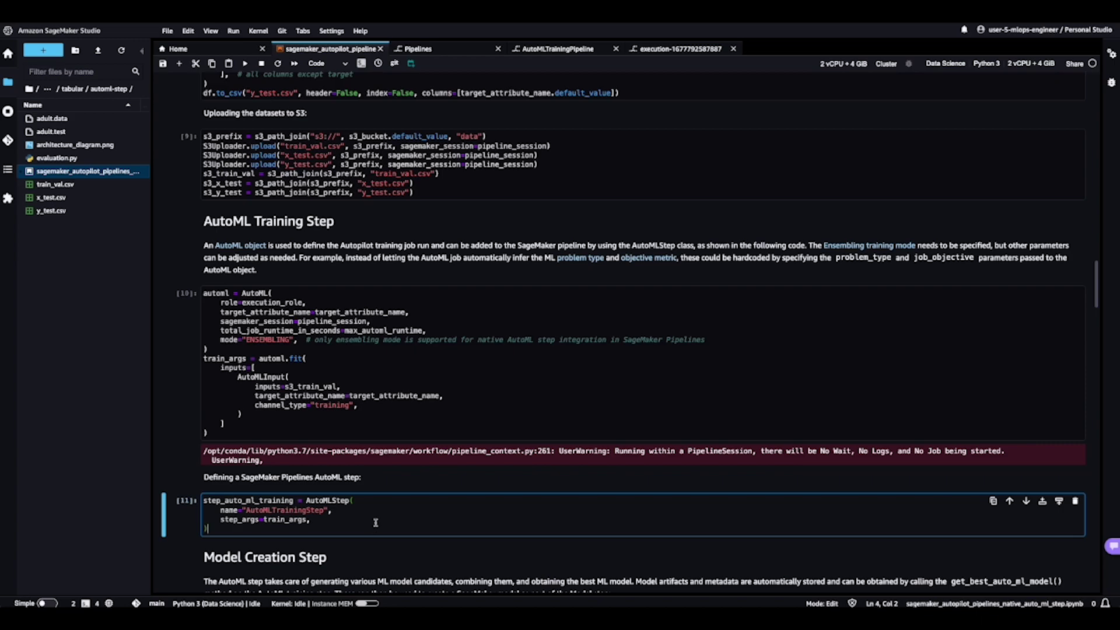
scroll(375, 522, down, 1)
scroll(374, 523, down, 2)
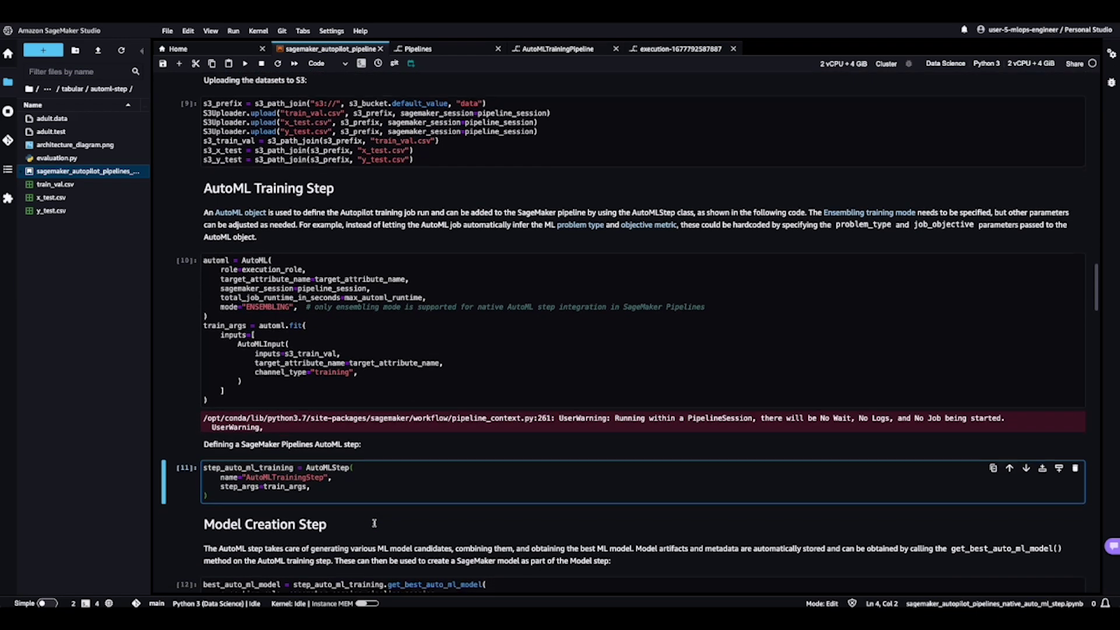
scroll(375, 523, down, 2)
scroll(375, 523, down, 1)
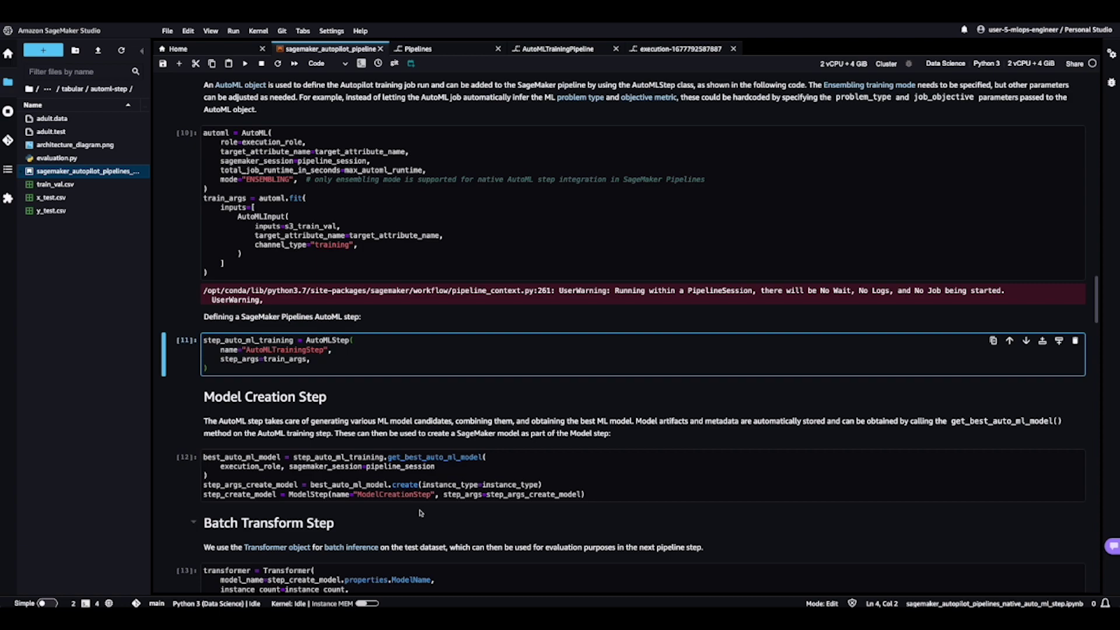
- Inspect the get_best_auto_ml_model call in the model creation cell
click(487, 458)
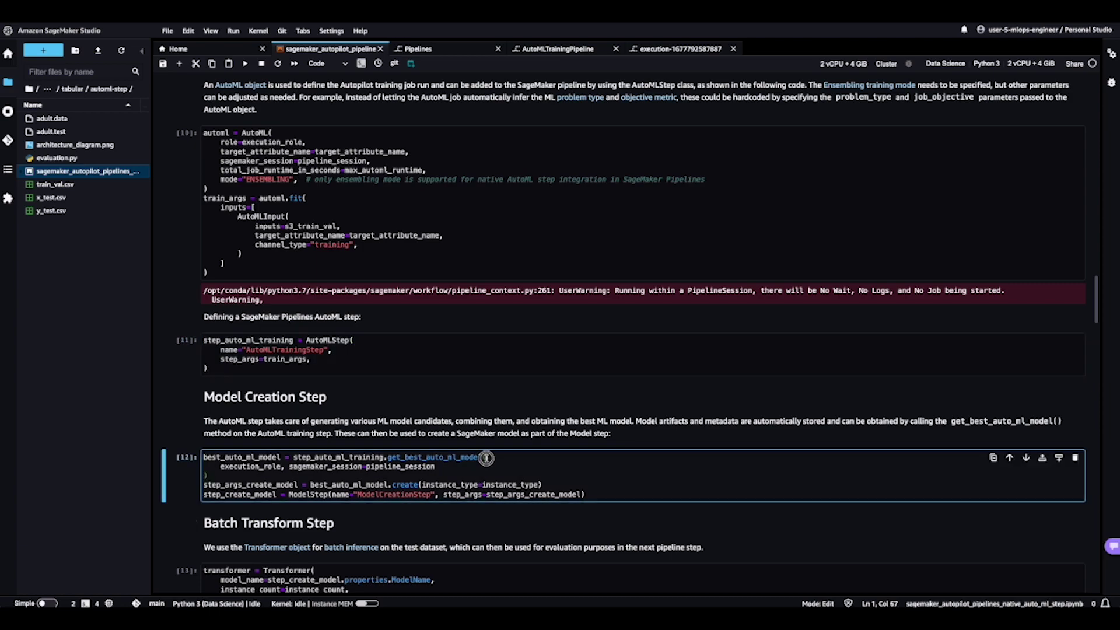
drag(486, 458, 294, 458)
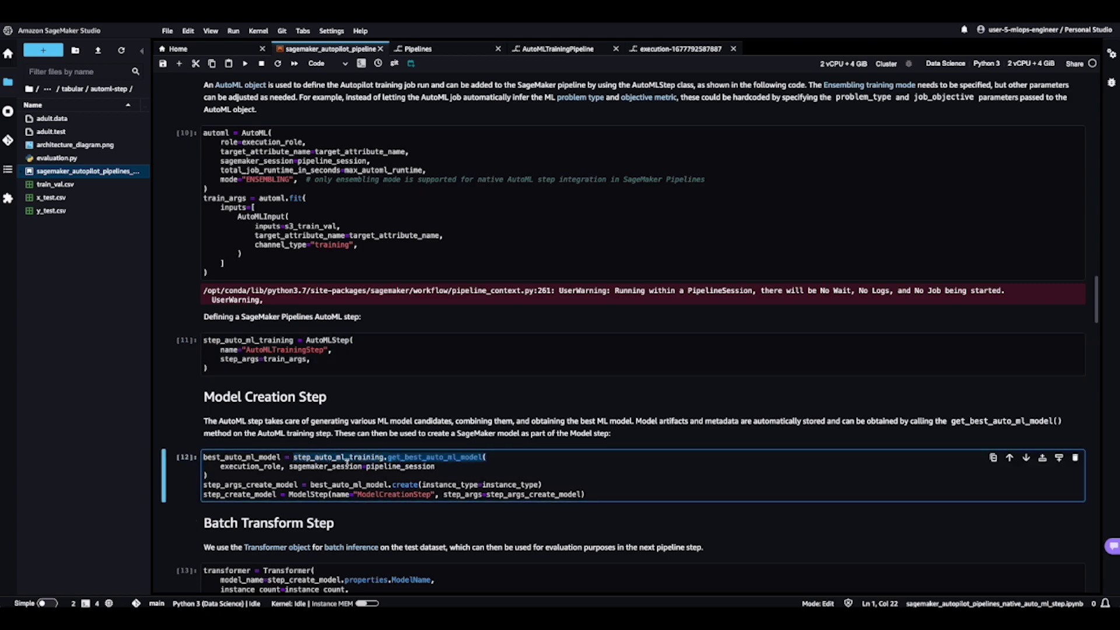
click(493, 457)
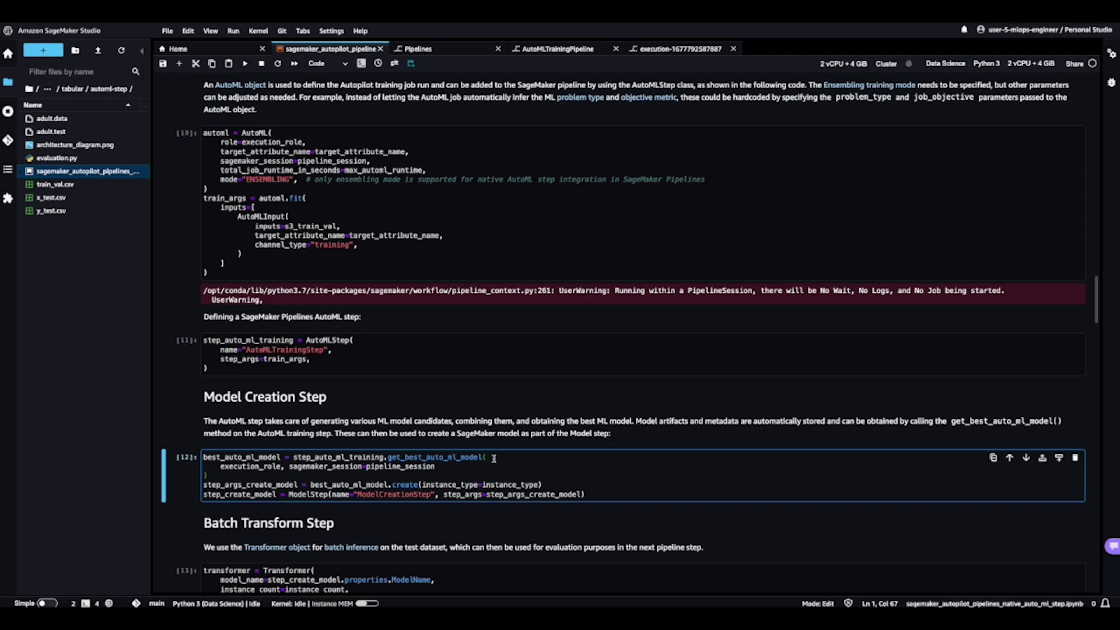
scroll(493, 458, down, 5)
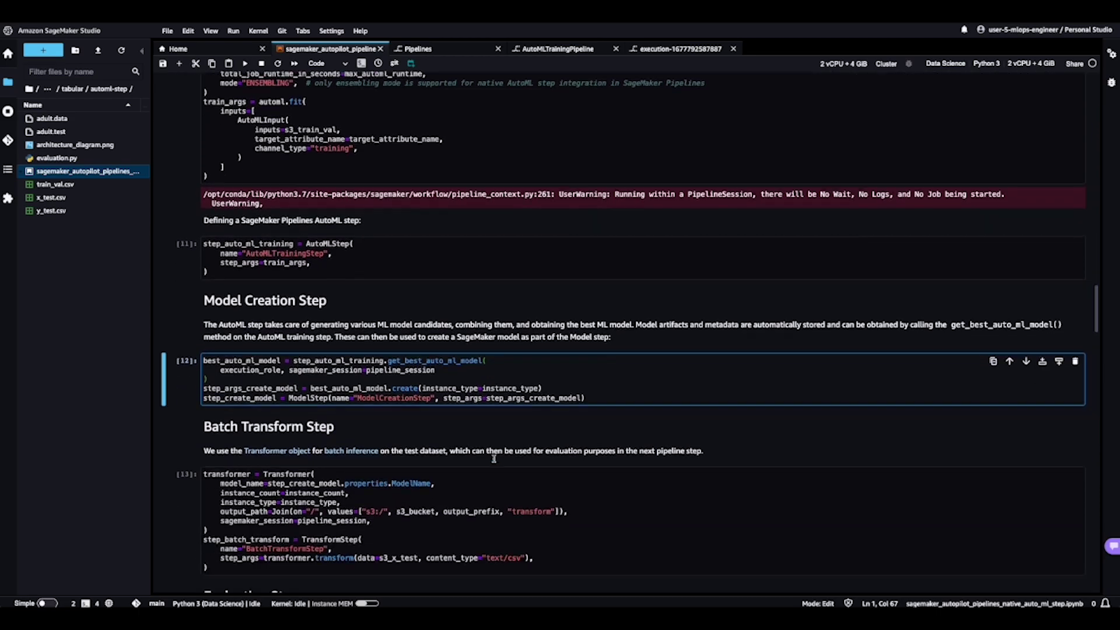
scroll(493, 457, down, 4)
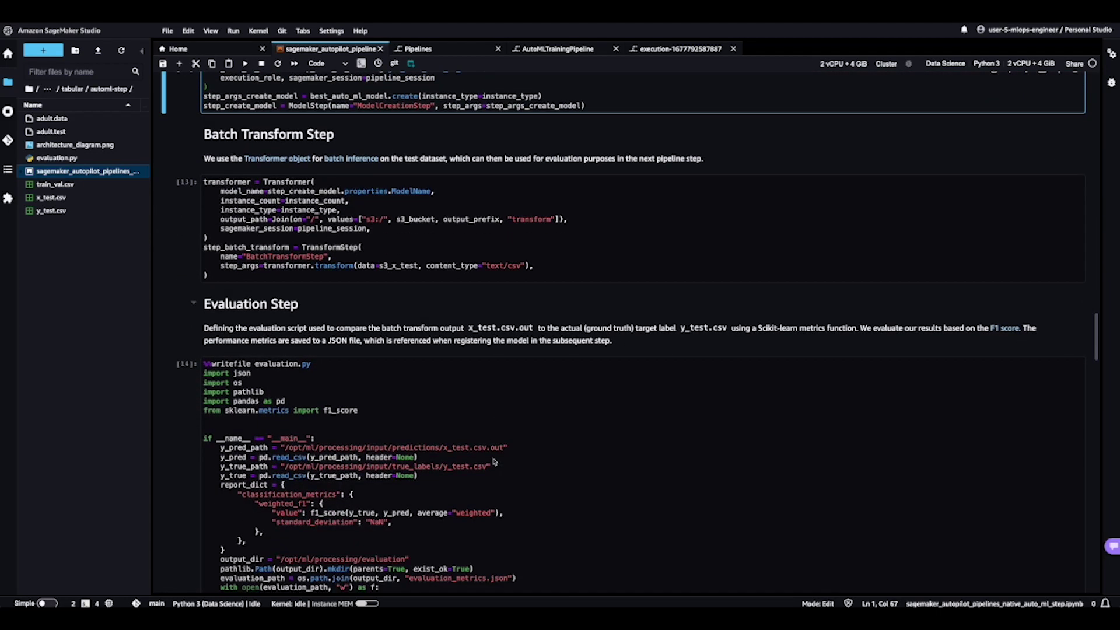
- Run the %%writefile evaluation.py cell and select evaluation.py in the file list
click(493, 458)
scroll(492, 456, down, 1)
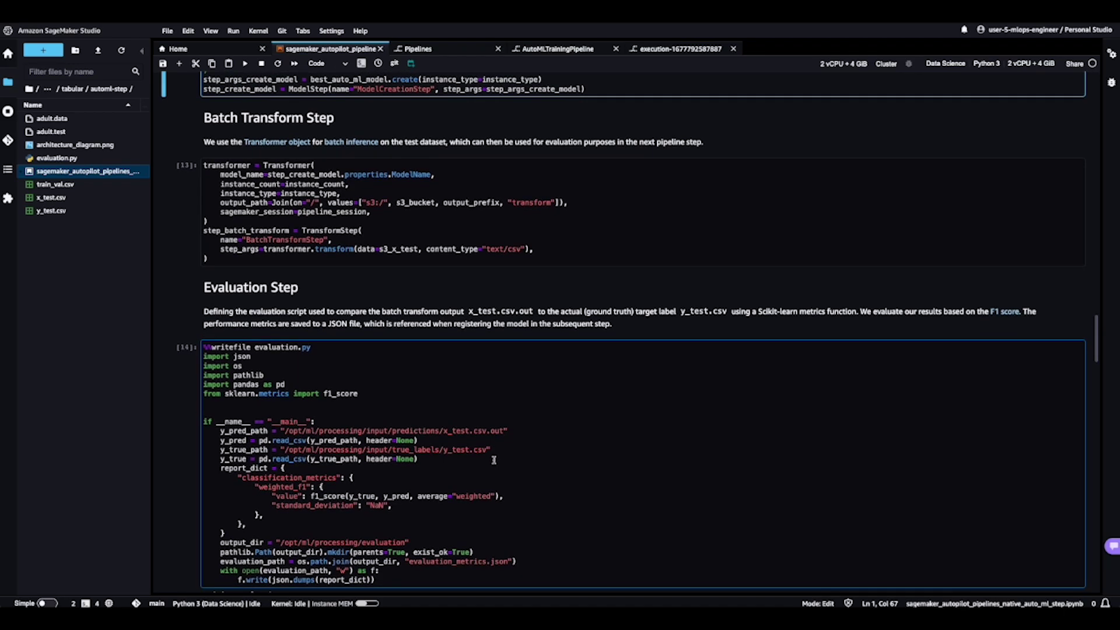
key(shift+Return)
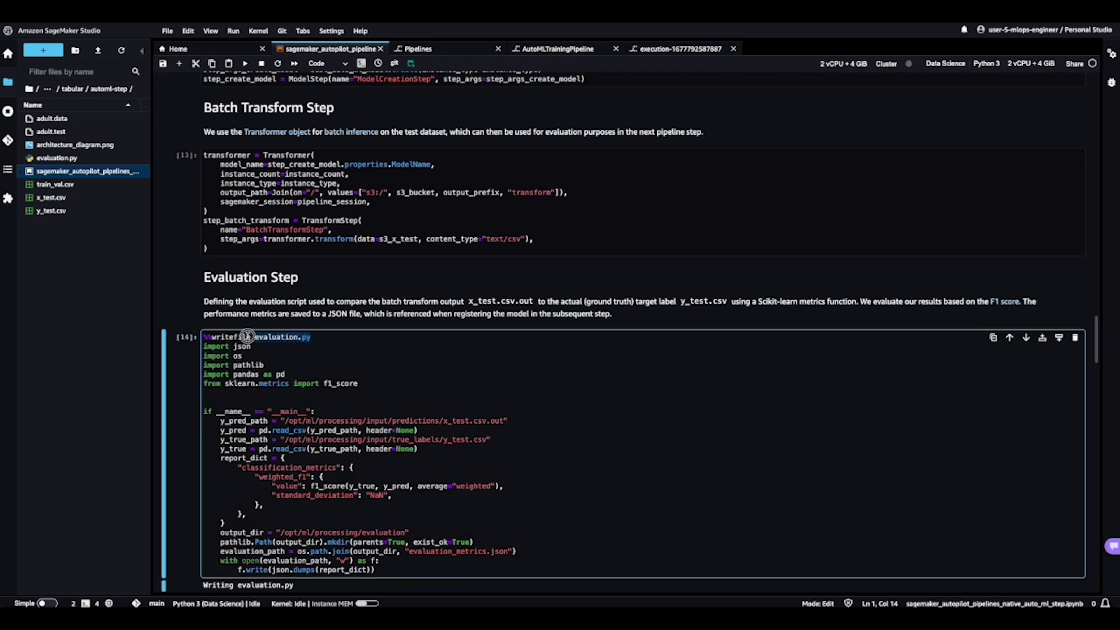
drag(312, 338, 203, 337)
click(329, 354)
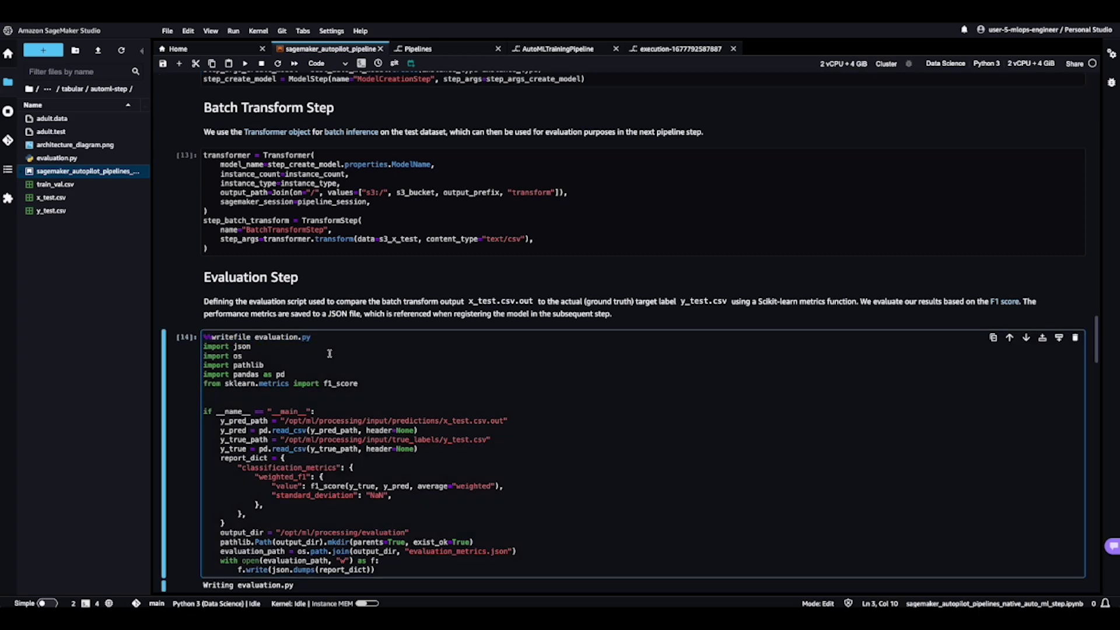
scroll(330, 354, down, 1)
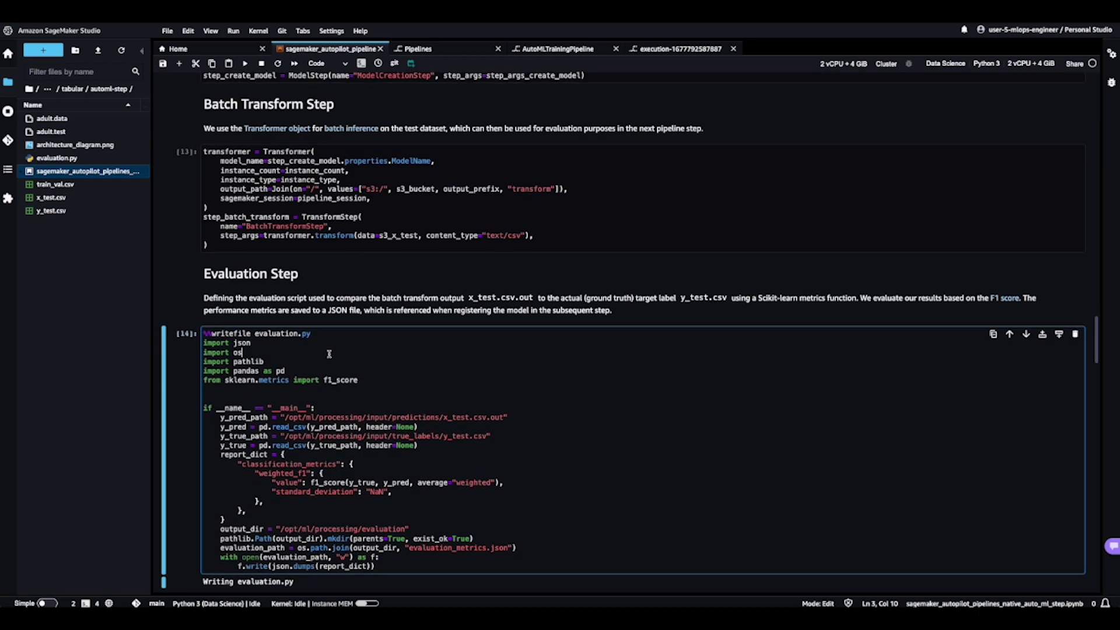
scroll(329, 354, down, 3)
scroll(329, 354, down, 2)
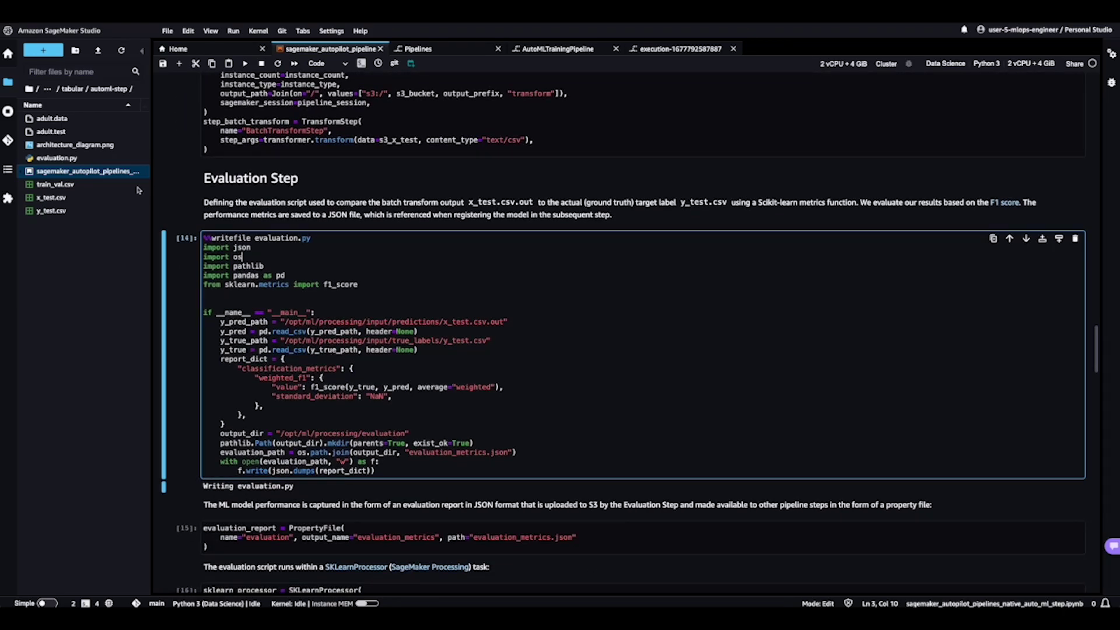
click(86, 160)
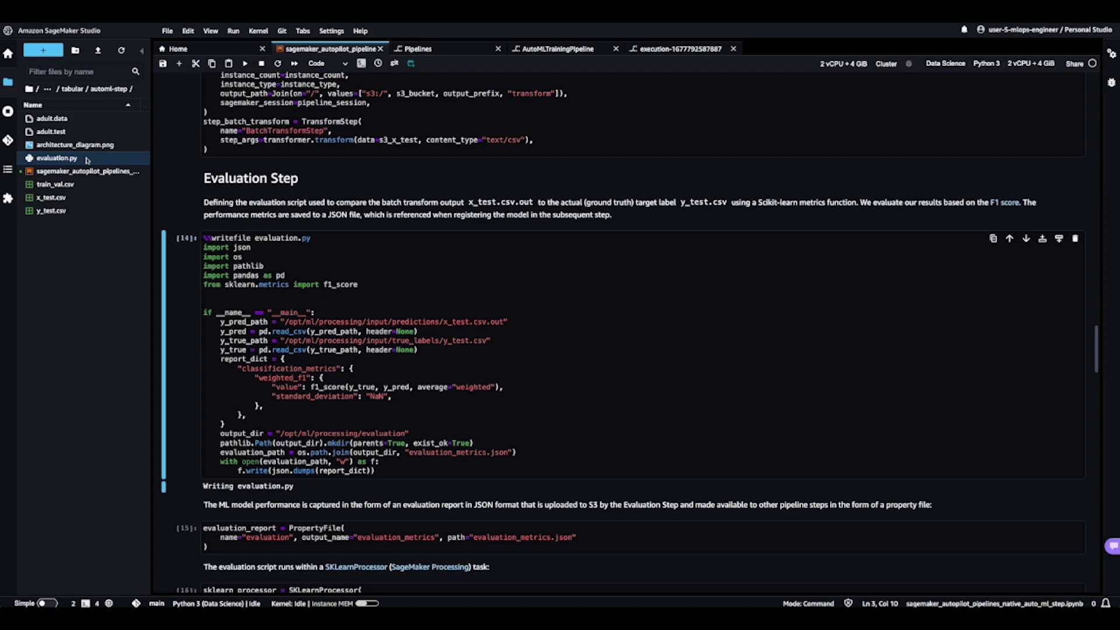
- Open evaluation.py in its own editor tab and highlight the f1_score line
double_click(86, 160)
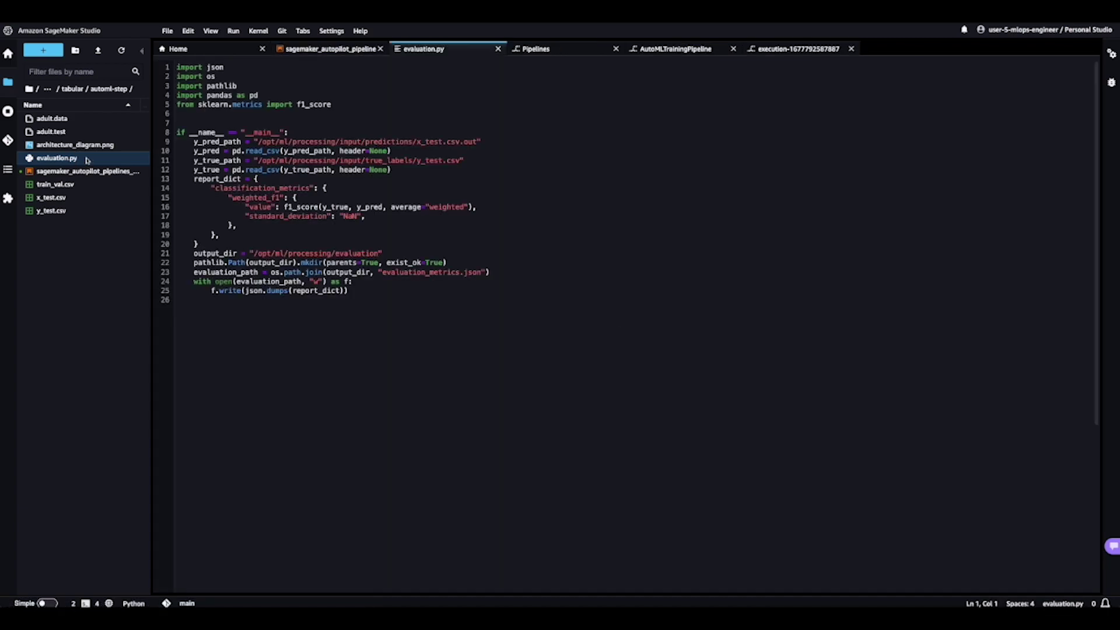
click(252, 207)
drag(277, 207, 326, 206)
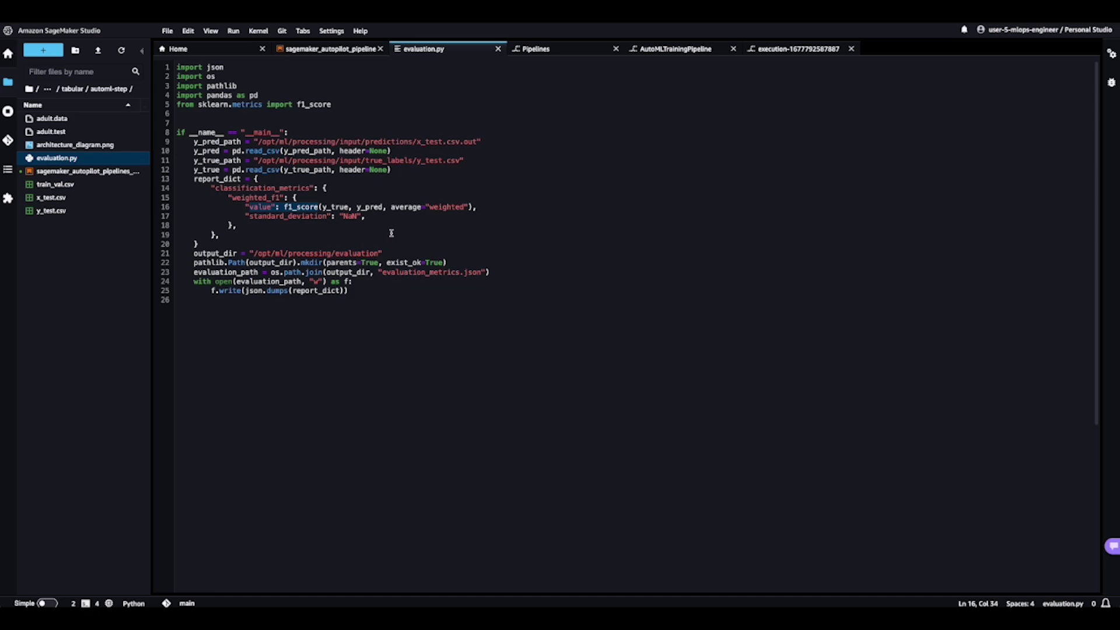
click(333, 49)
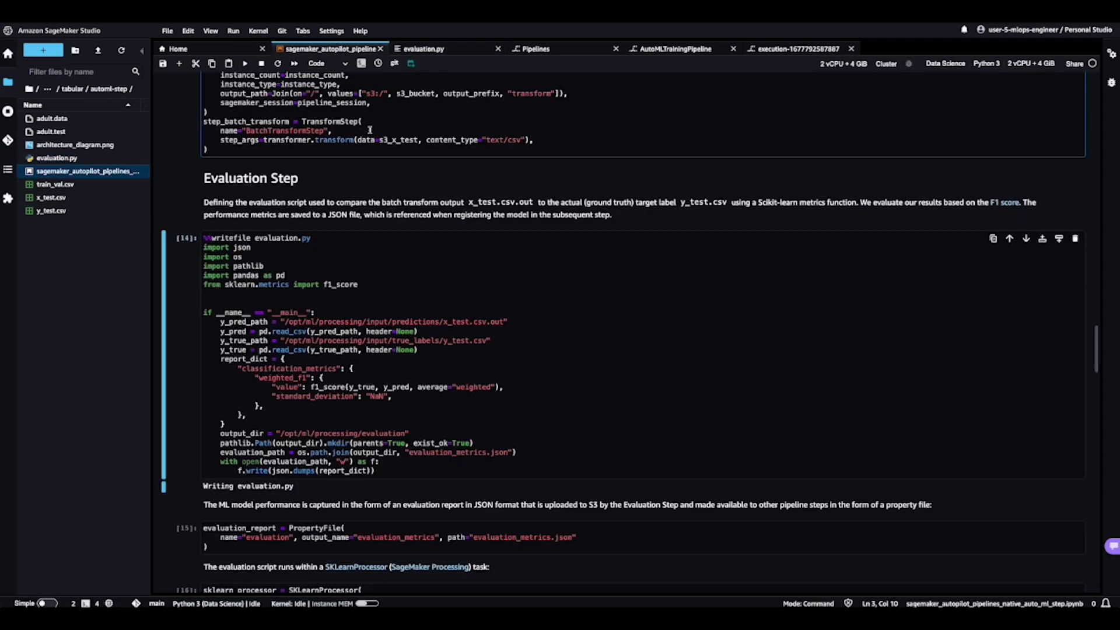
scroll(383, 165, down, 3)
scroll(383, 165, down, 3)
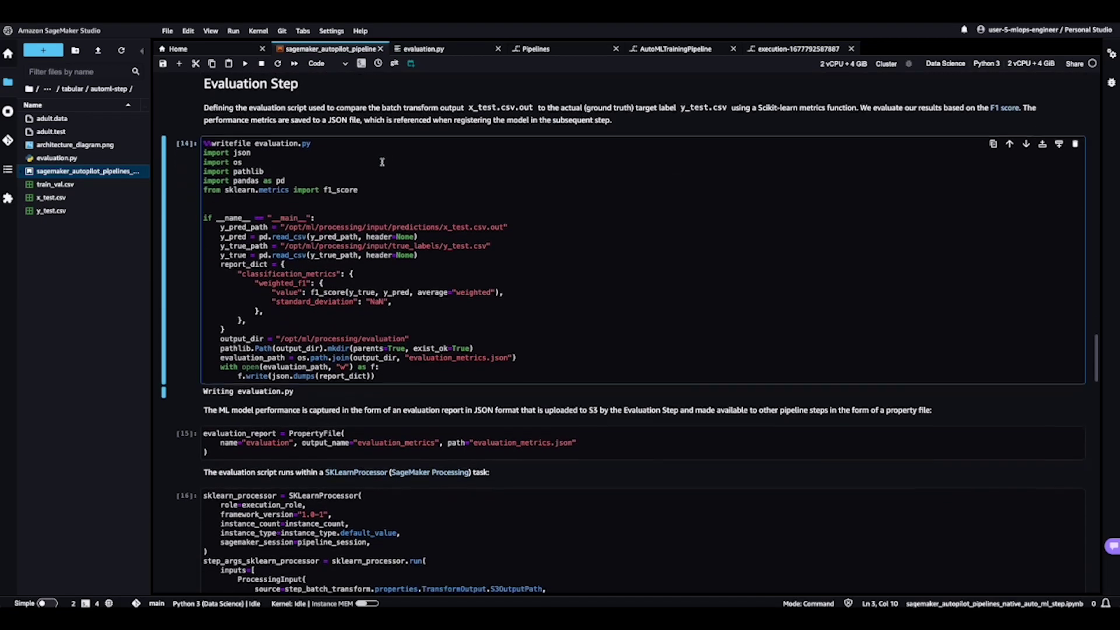
scroll(383, 165, down, 2)
scroll(383, 164, down, 2)
scroll(383, 165, down, 2)
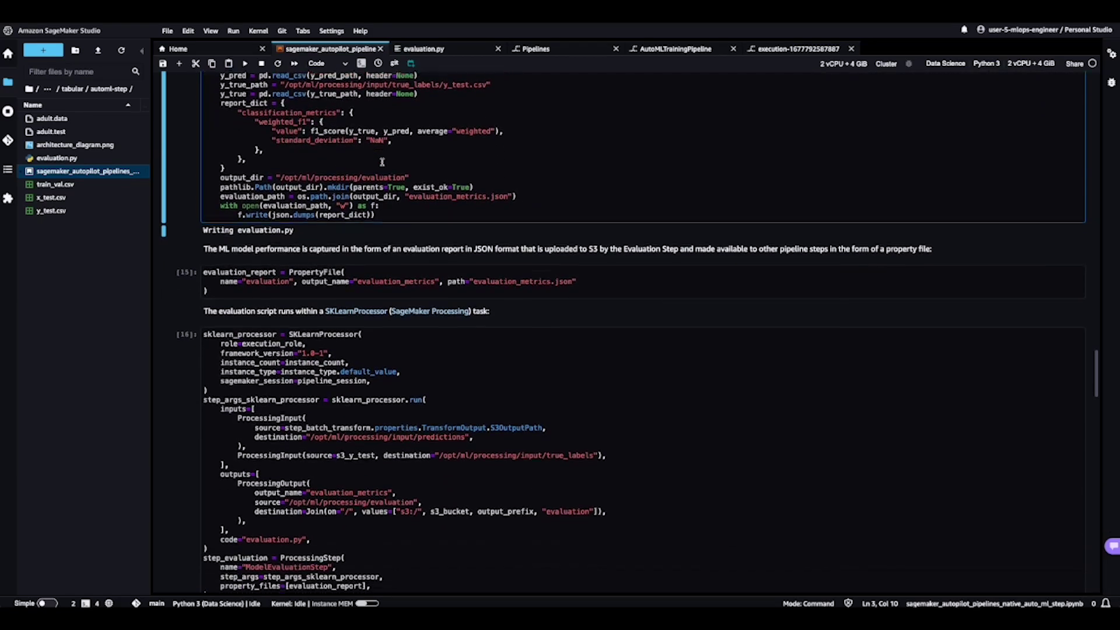
scroll(383, 165, down, 2)
scroll(383, 161, down, 1)
scroll(382, 162, down, 1)
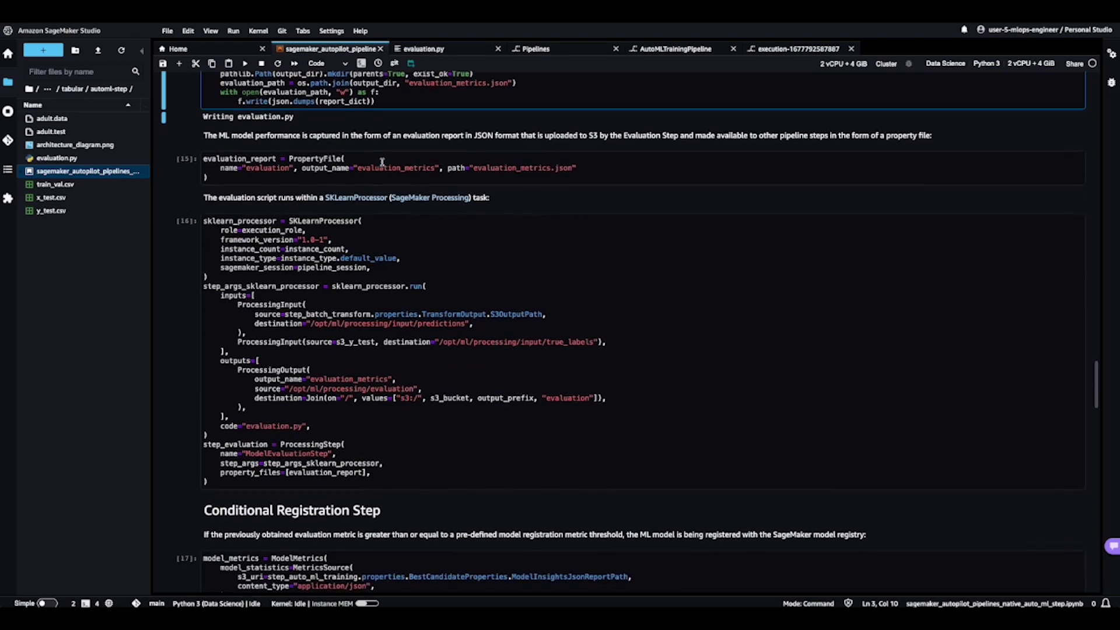
scroll(382, 162, down, 2)
click(379, 159)
click(408, 238)
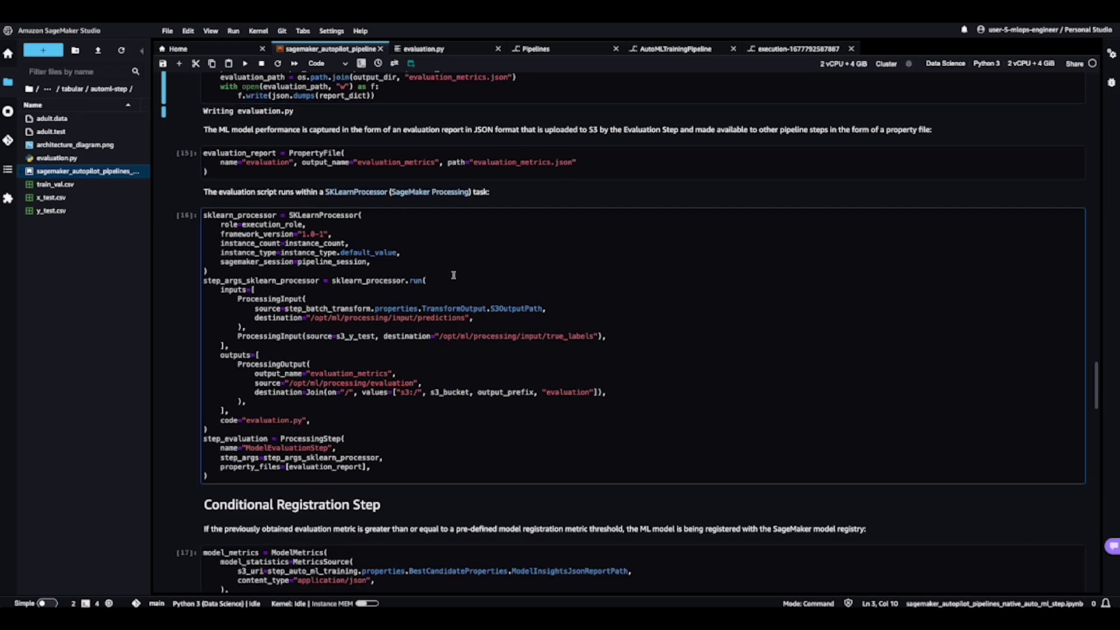
scroll(453, 276, down, 1)
scroll(454, 276, down, 1)
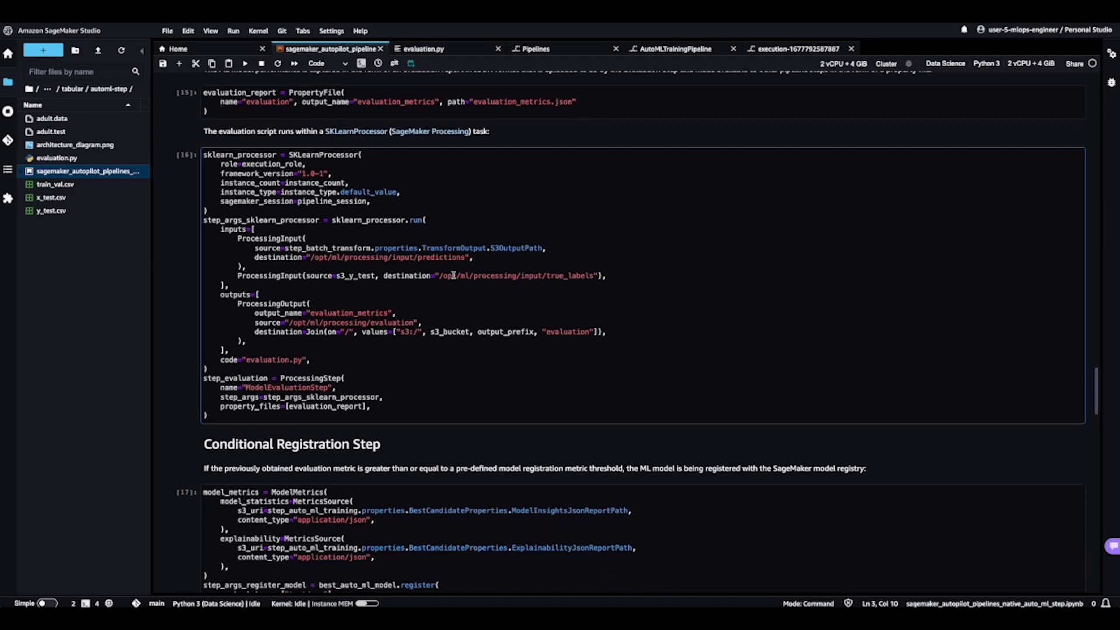
scroll(454, 276, down, 1)
scroll(453, 276, down, 1)
scroll(454, 276, down, 1)
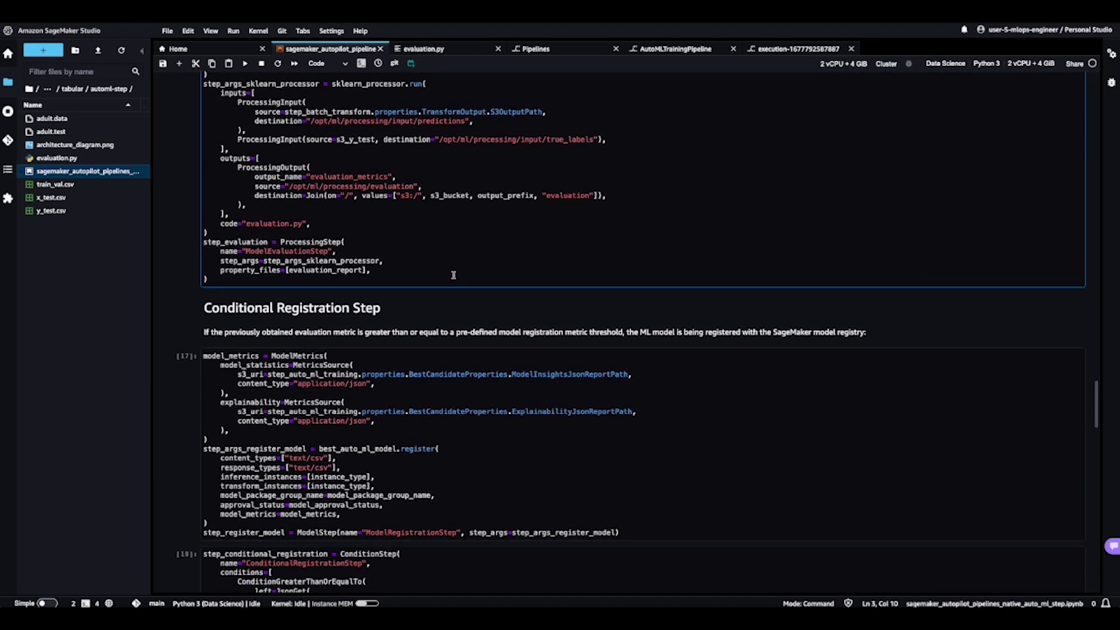
scroll(454, 275, down, 1)
scroll(454, 276, down, 1)
scroll(454, 276, down, 1)
scroll(454, 276, down, 1)
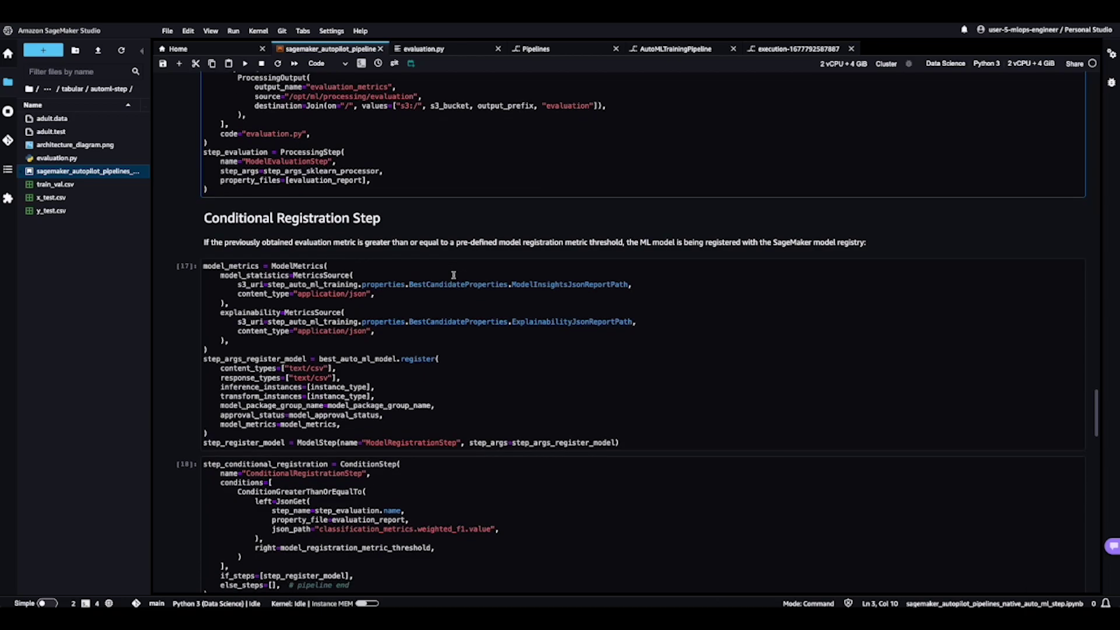
scroll(454, 276, down, 1)
scroll(453, 276, down, 1)
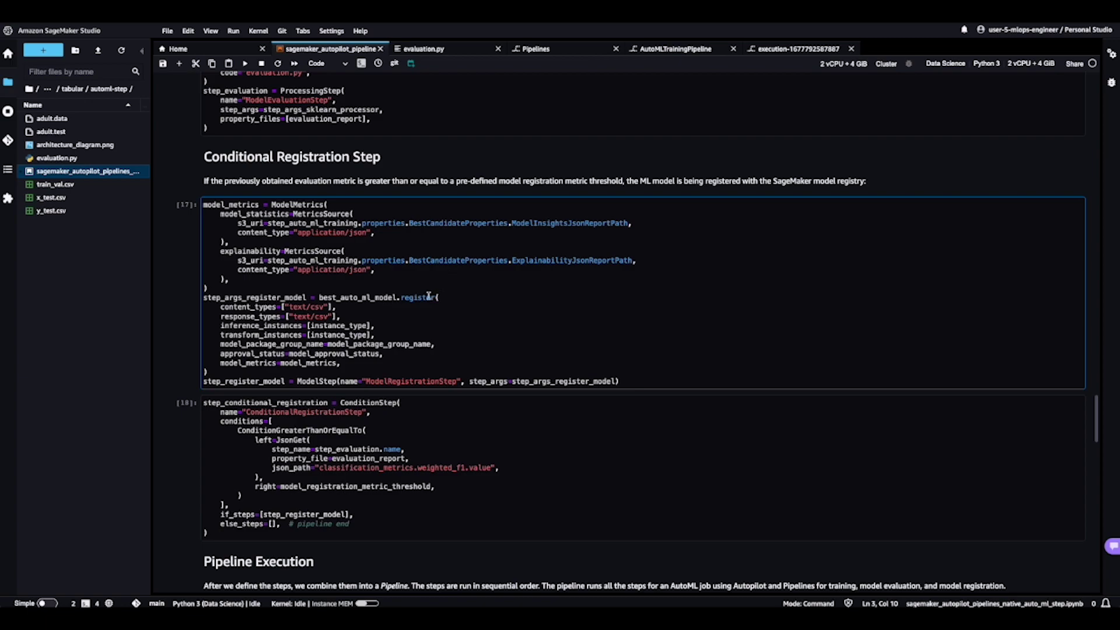
scroll(428, 297, down, 1)
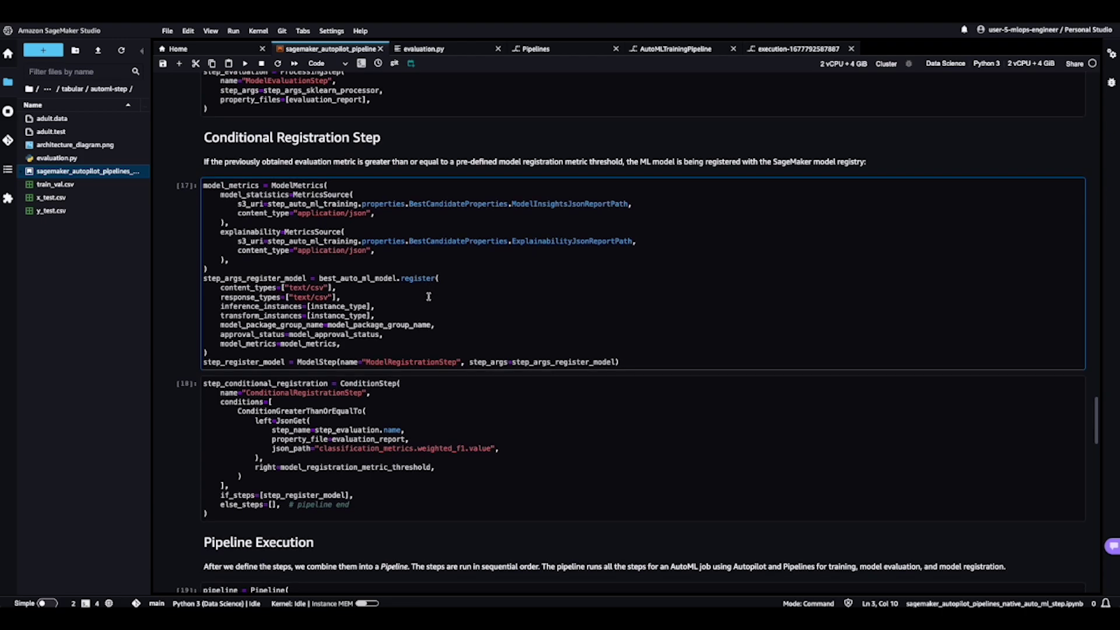
scroll(428, 297, down, 1)
scroll(428, 297, down, 1)
scroll(427, 296, down, 1)
scroll(428, 297, down, 1)
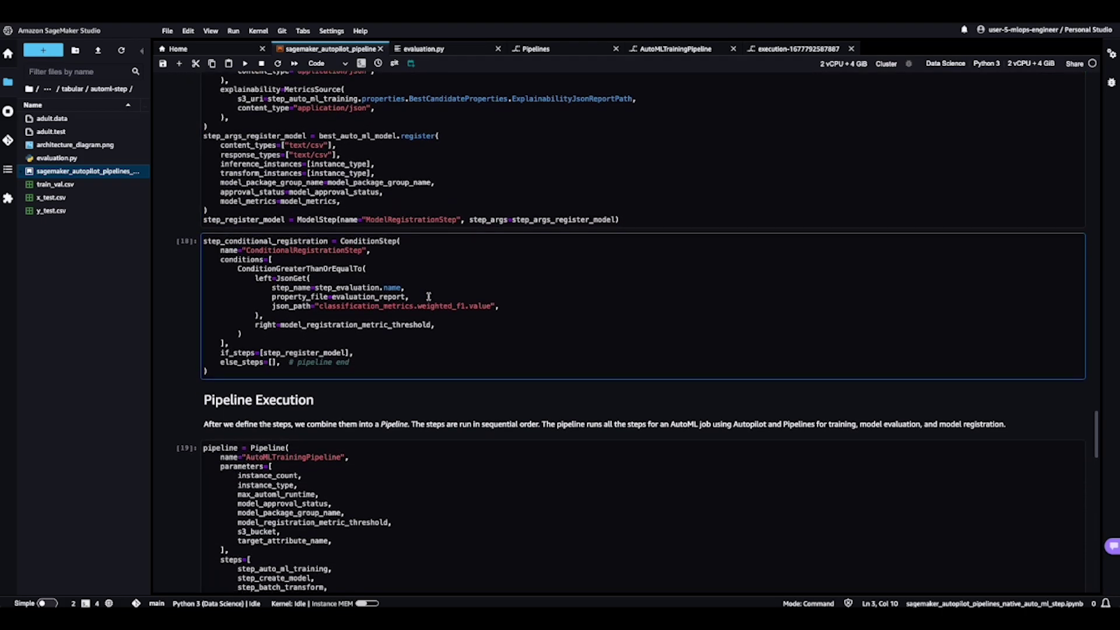
scroll(428, 296, down, 1)
scroll(428, 297, down, 1)
scroll(428, 296, down, 1)
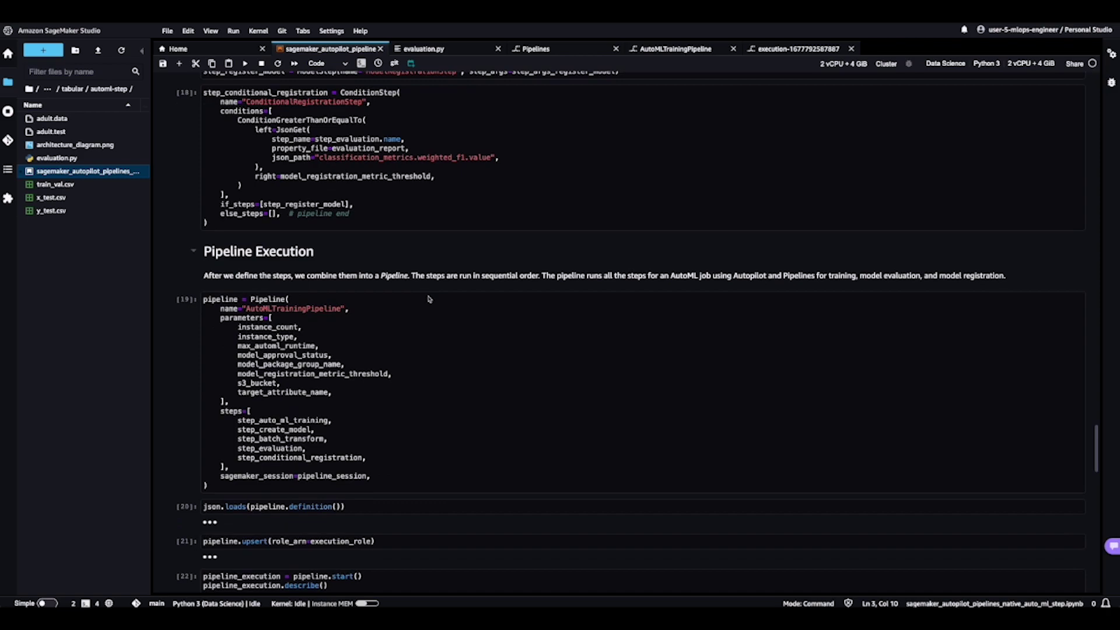
click(428, 297)
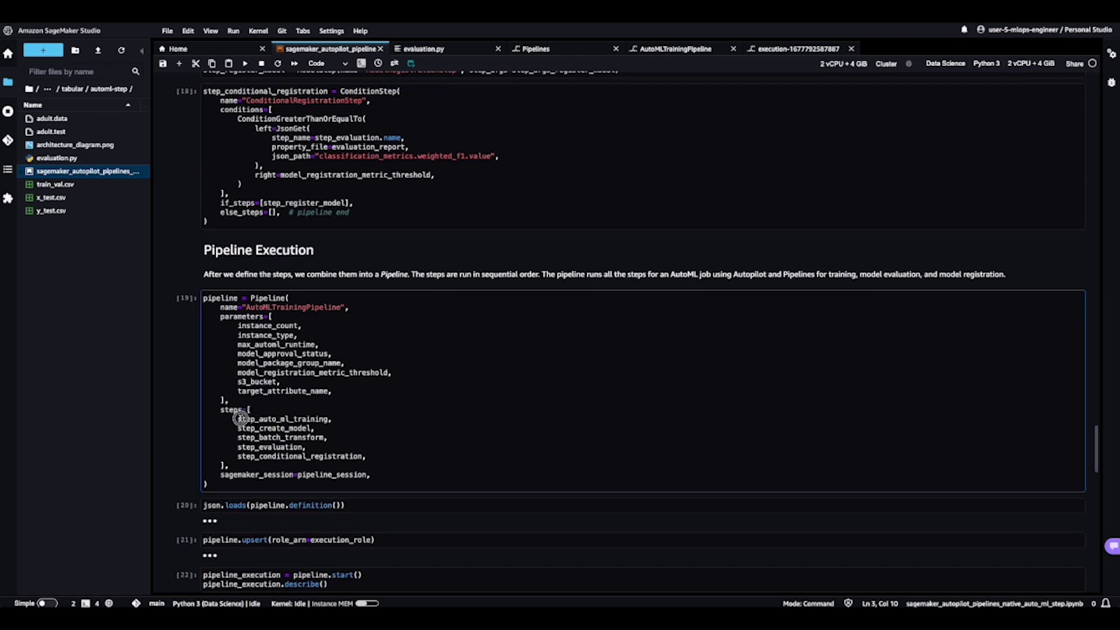
drag(237, 419, 339, 418)
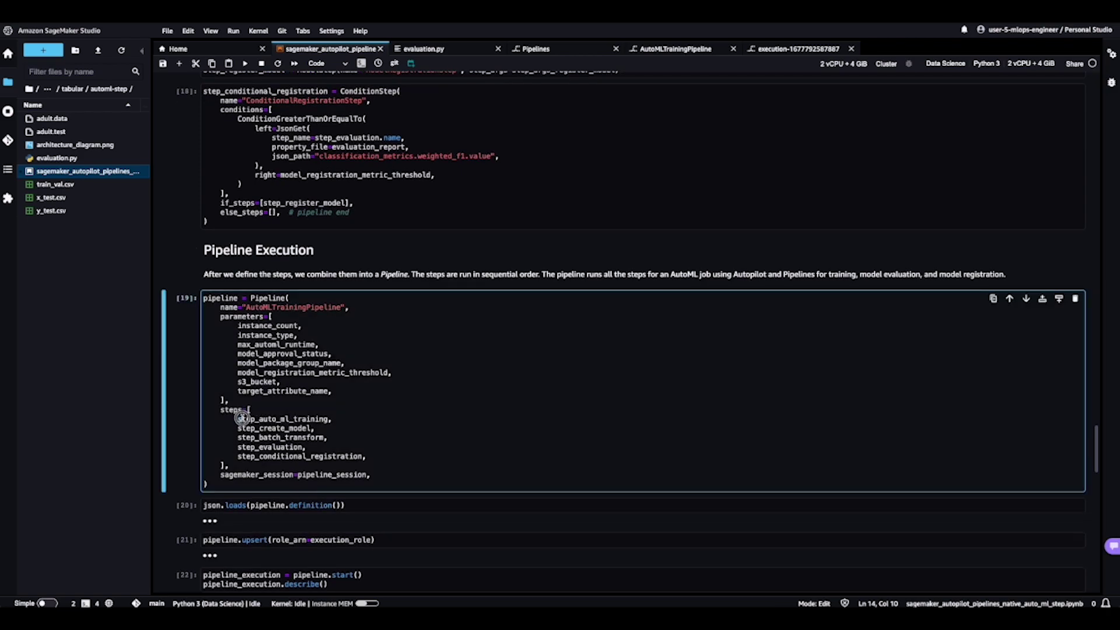
click(317, 428)
scroll(322, 434, down, 1)
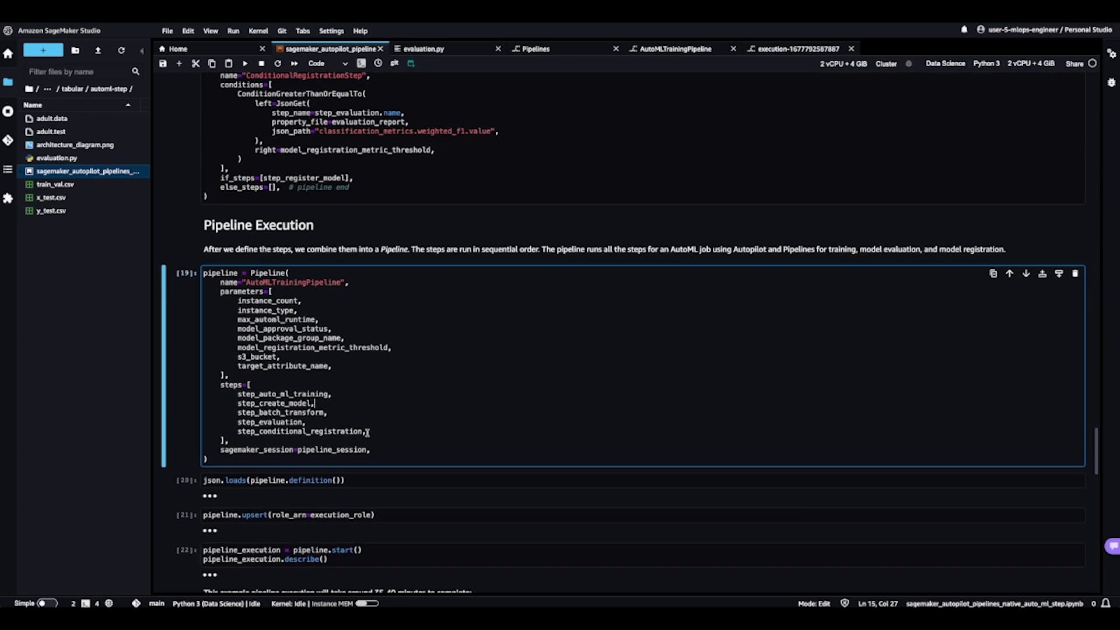
scroll(368, 432, down, 2)
scroll(367, 432, down, 2)
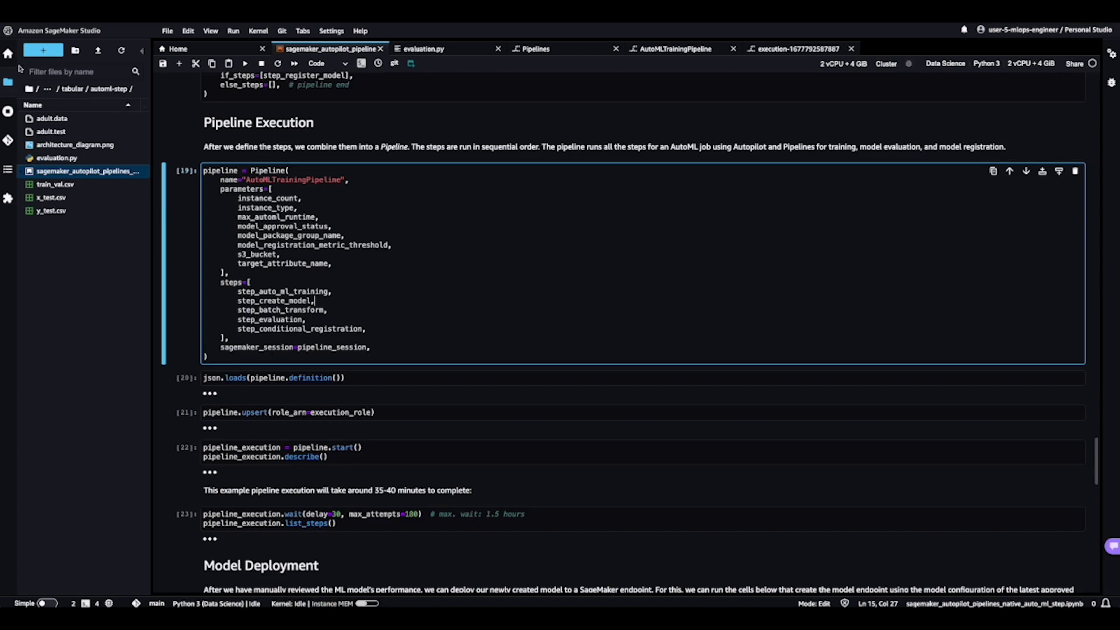
- Go to Home > Models > Model registry and open the AutoMLModelPackageGroup
click(9, 54)
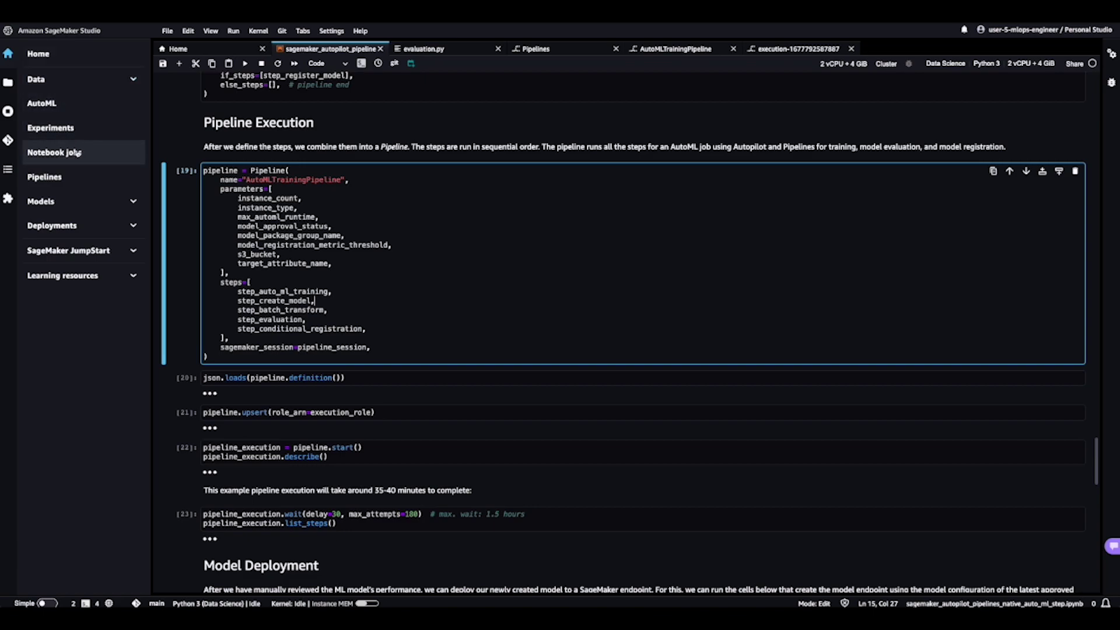
click(81, 204)
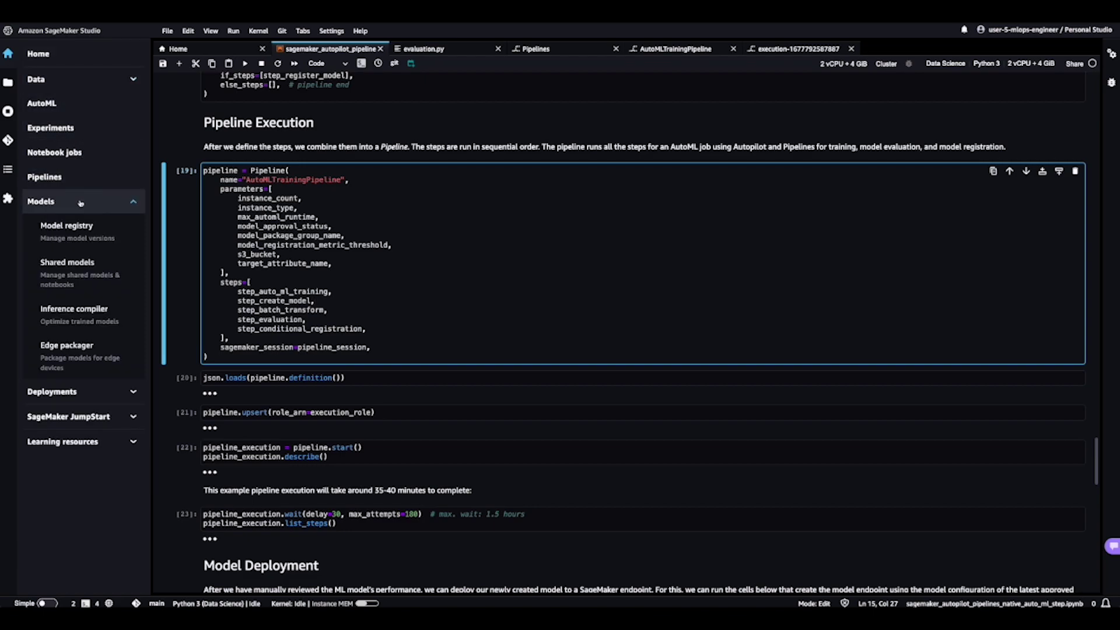
click(107, 235)
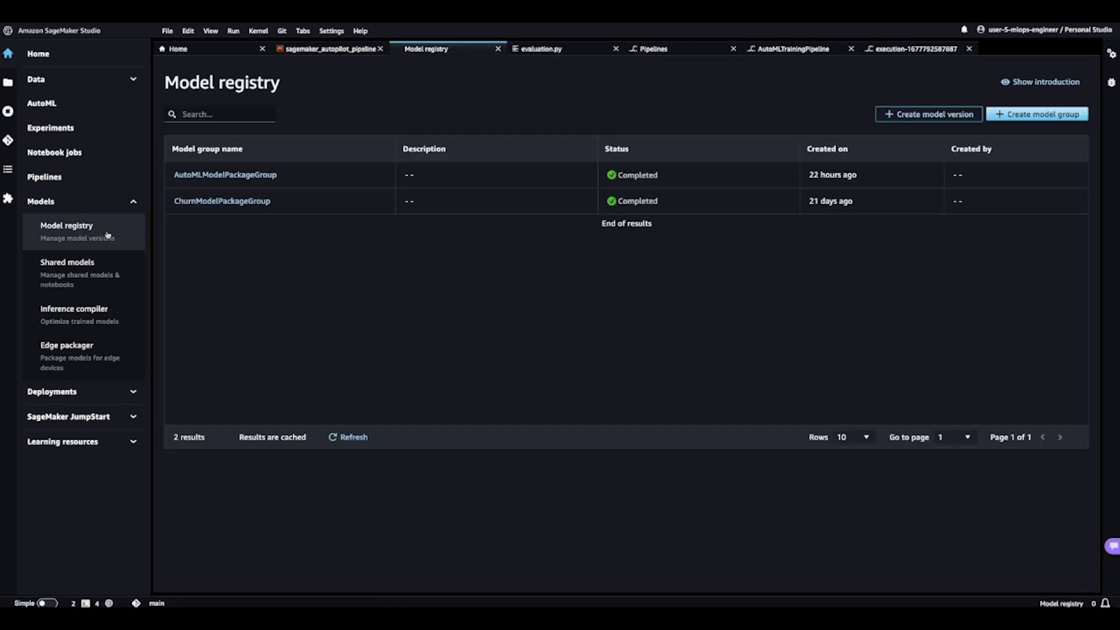
drag(278, 175, 174, 174)
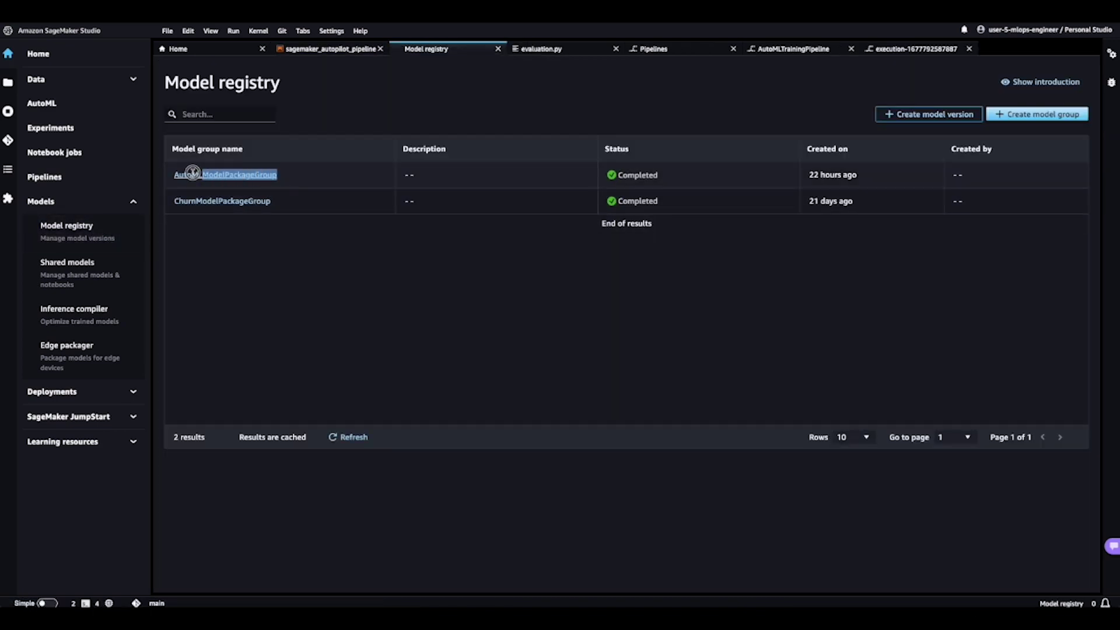
click(291, 180)
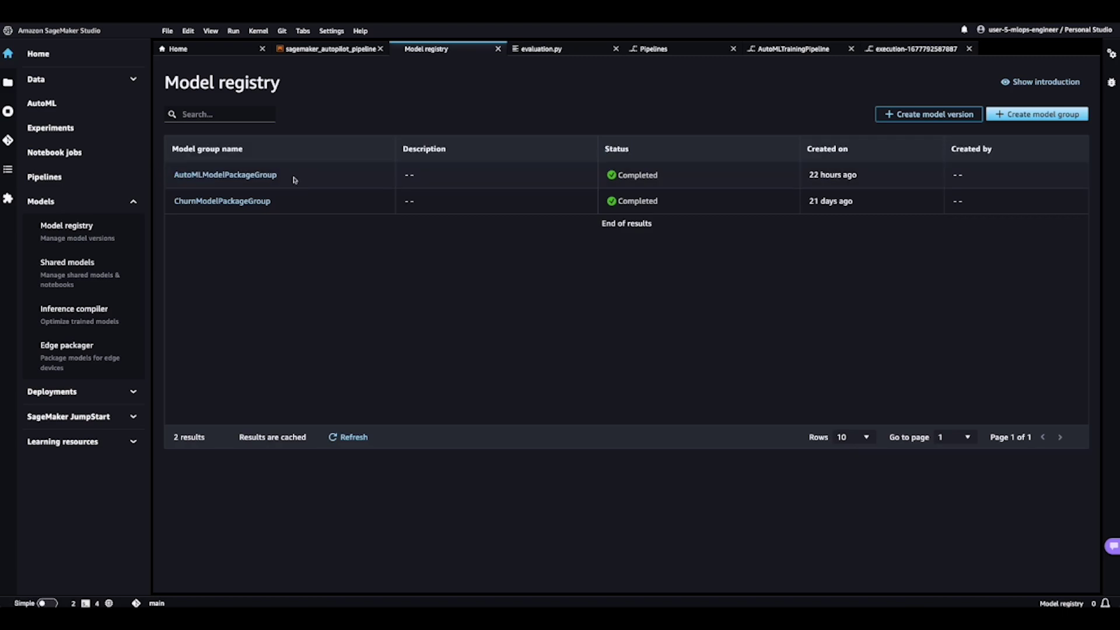
click(264, 178)
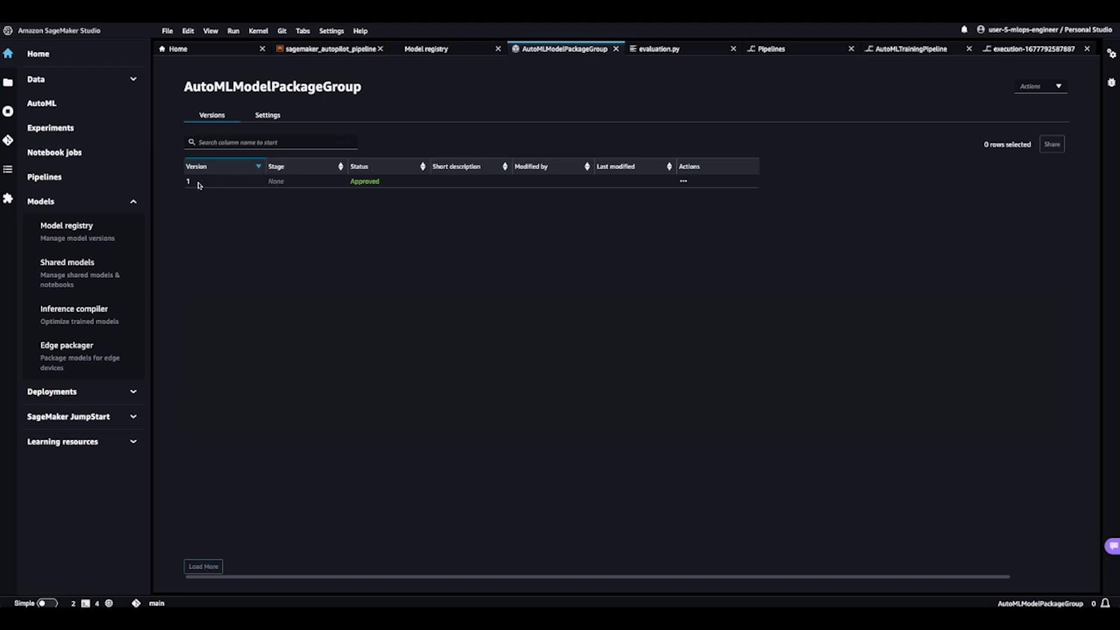
- Select version 1 in the Versions table and open its detail page
click(376, 181)
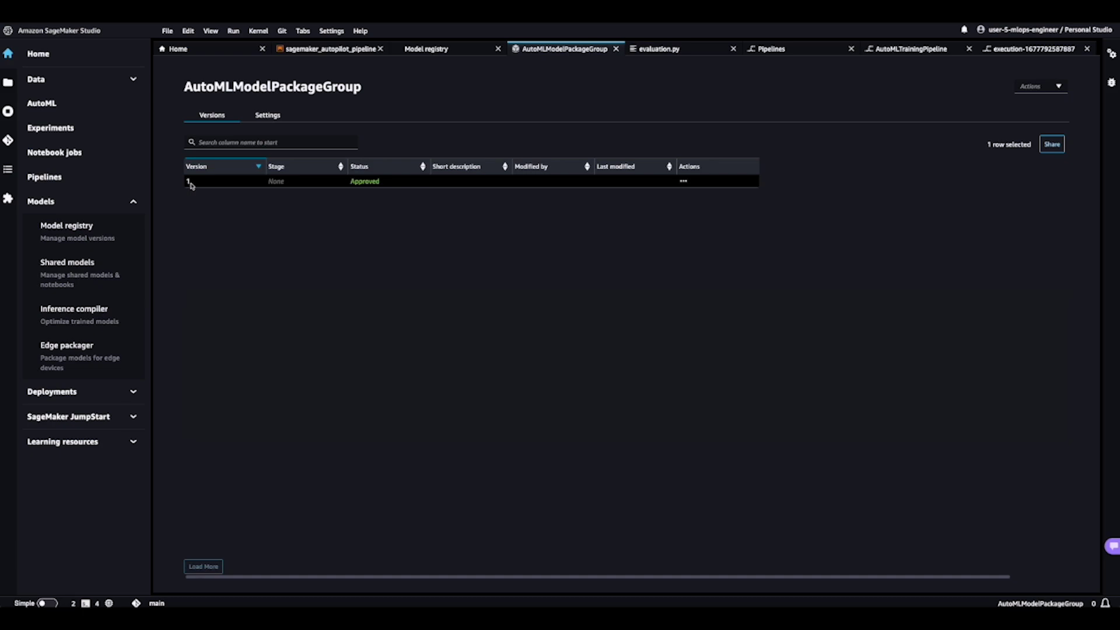
double_click(189, 182)
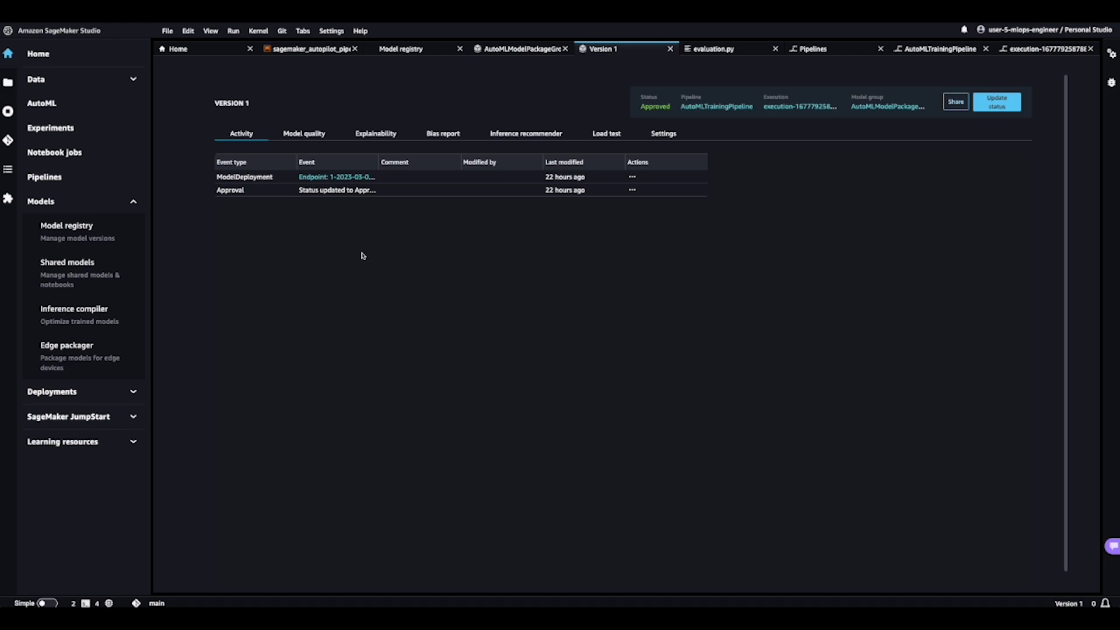
- Show version 1's Model quality tab with confusion matrix, curves and metrics
click(304, 133)
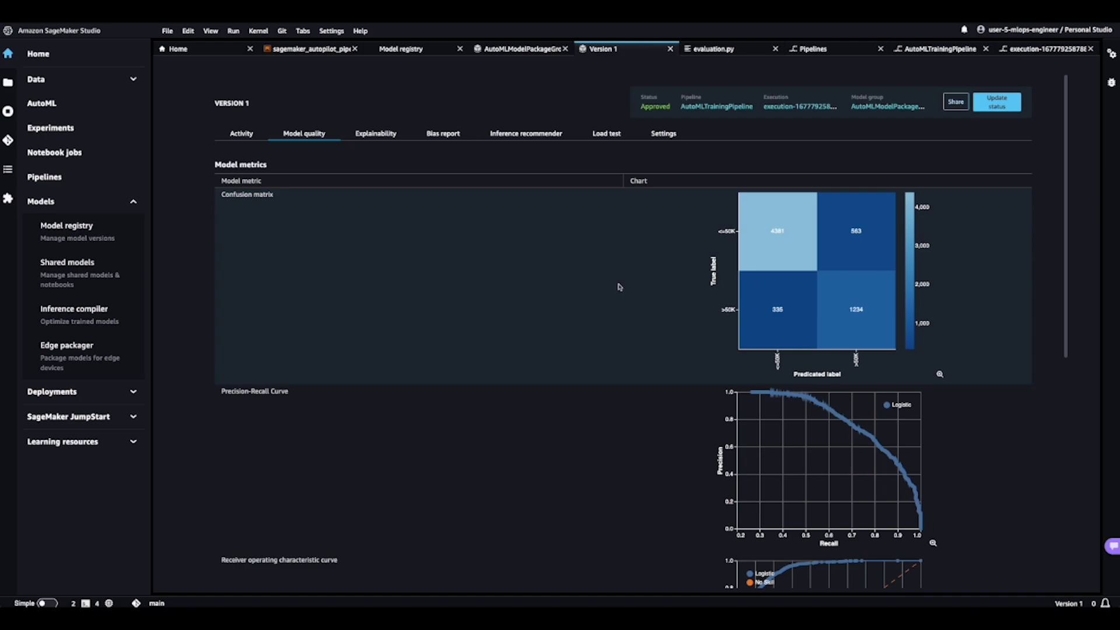
scroll(613, 289, down, 3)
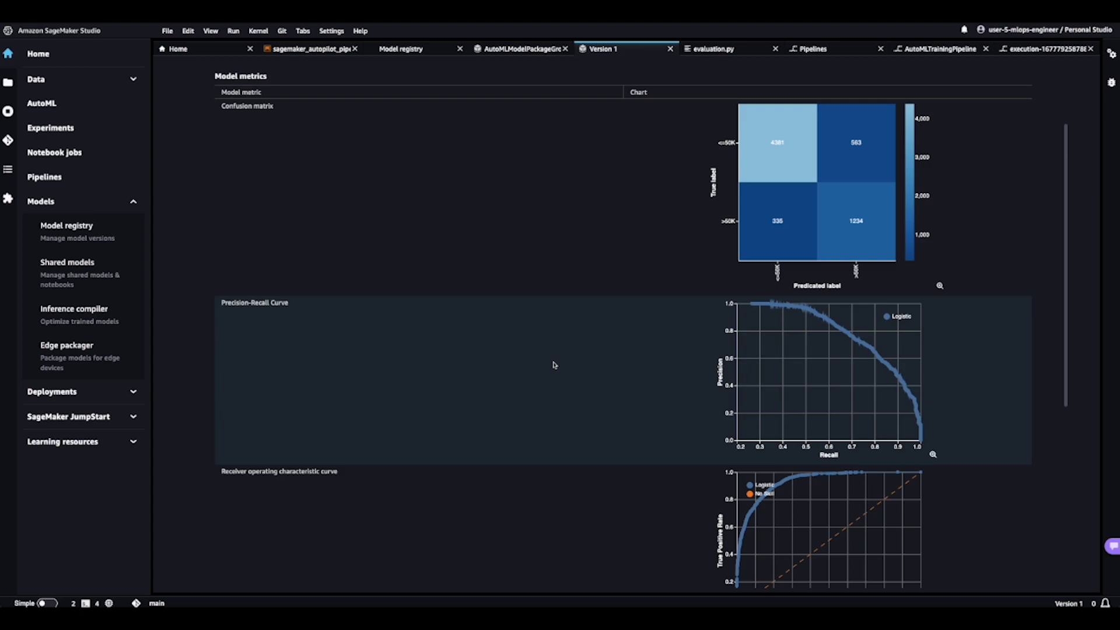
scroll(554, 364, down, 3)
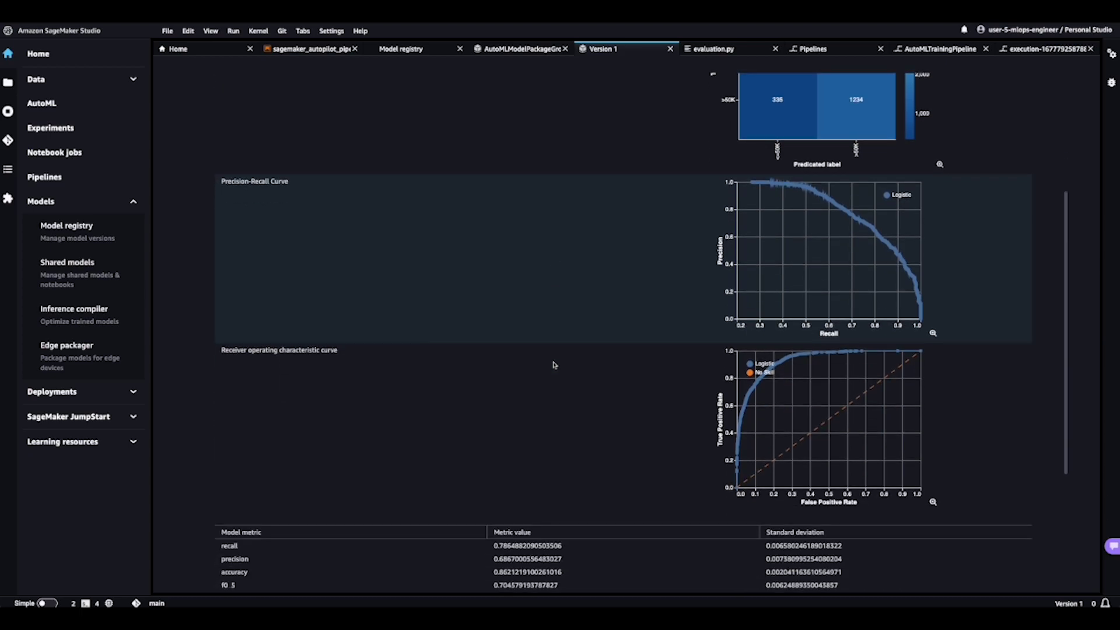
scroll(560, 376, down, 2)
scroll(561, 376, down, 2)
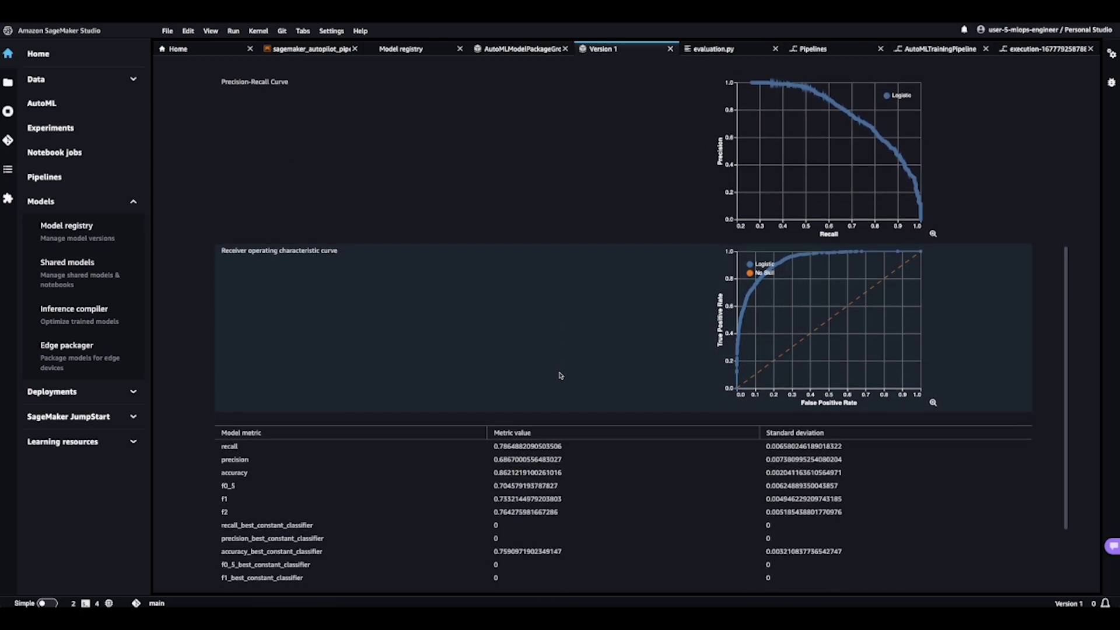
scroll(560, 375, down, 2)
scroll(561, 376, down, 1)
scroll(561, 376, down, 1)
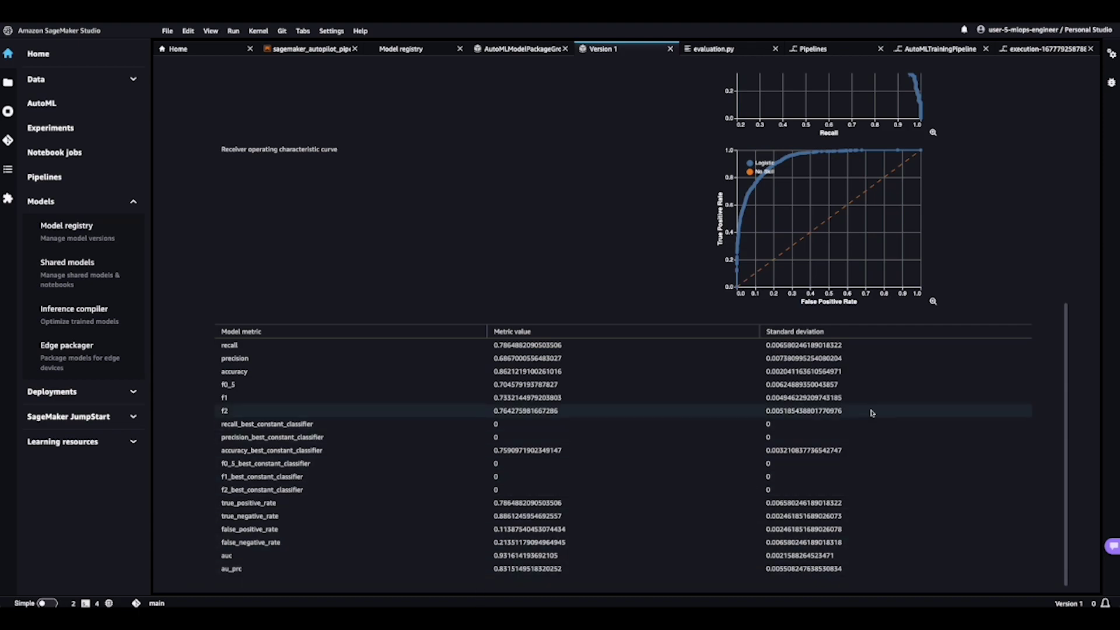
drag(1067, 370, 1072, 127)
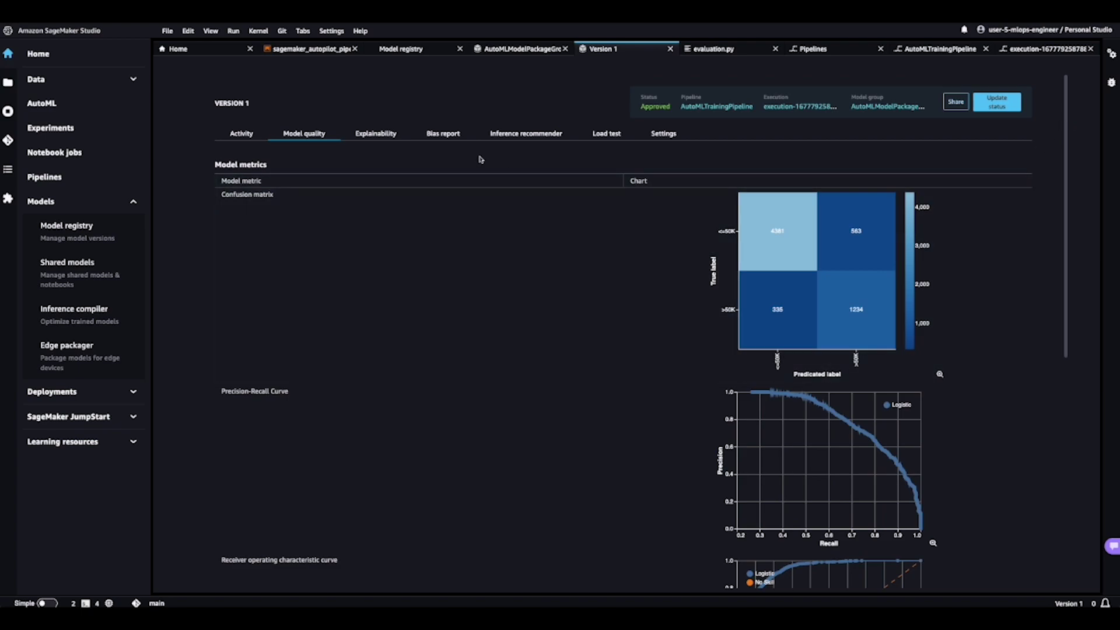
- Show the Explainability SHAP chart for the >50K predicted column, then collapse Models
click(374, 133)
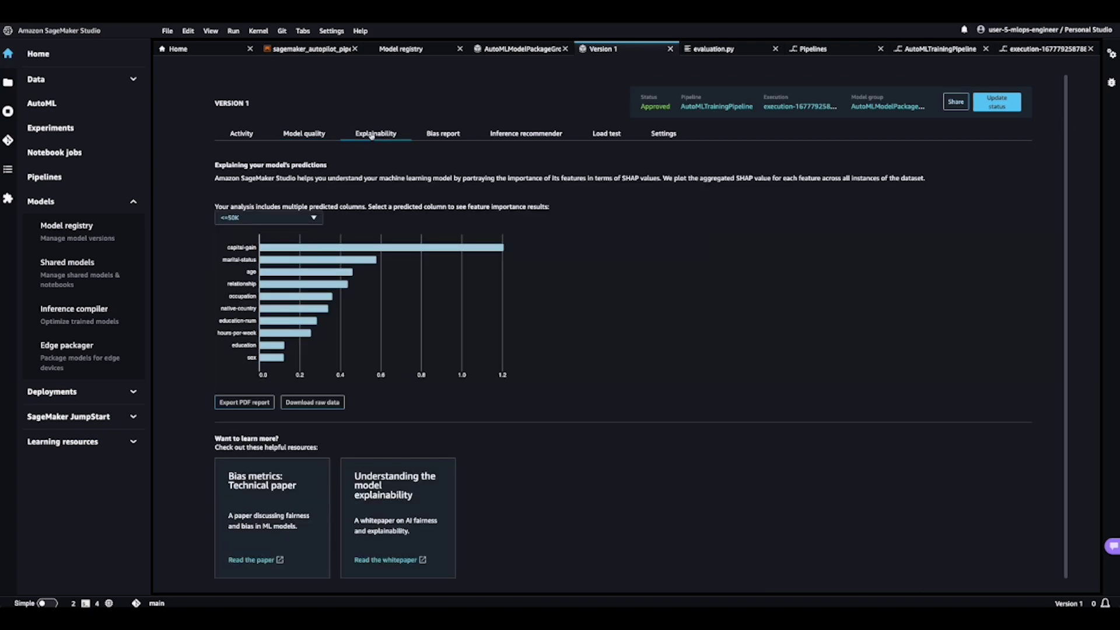
click(315, 219)
click(272, 259)
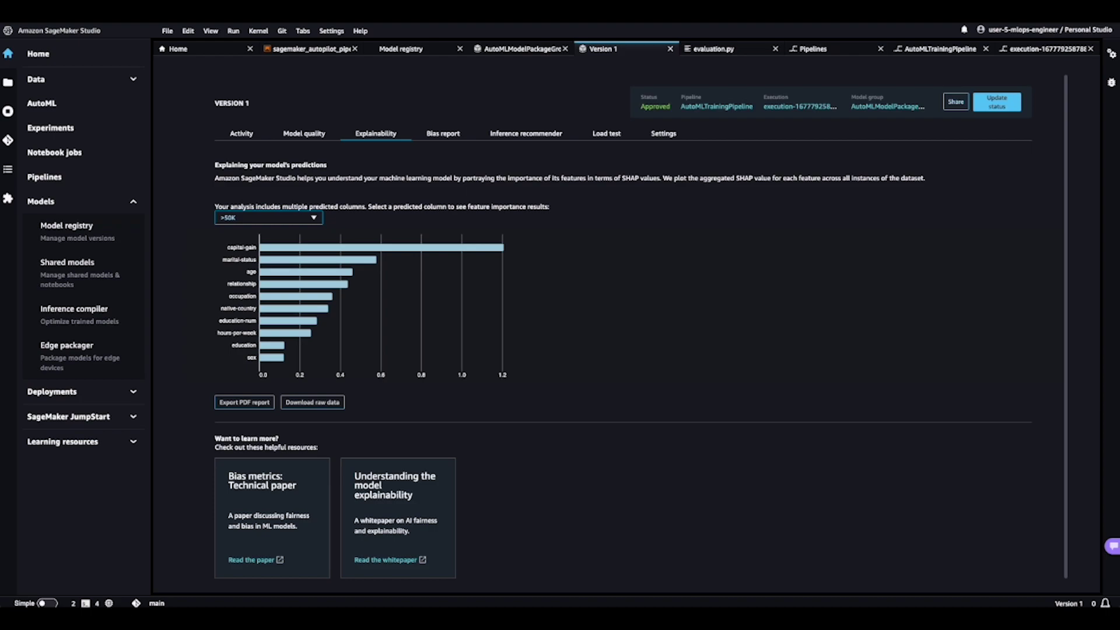
click(133, 201)
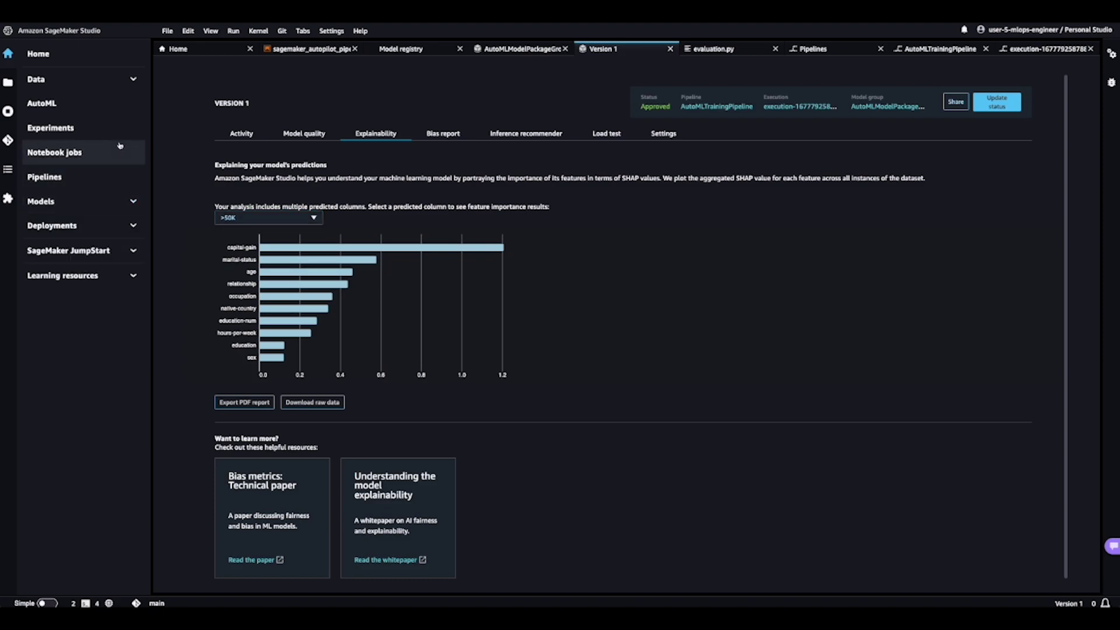
- Open the AutoMLT Autopilot experiment and view details of the best trial (F1 0.733)
click(72, 105)
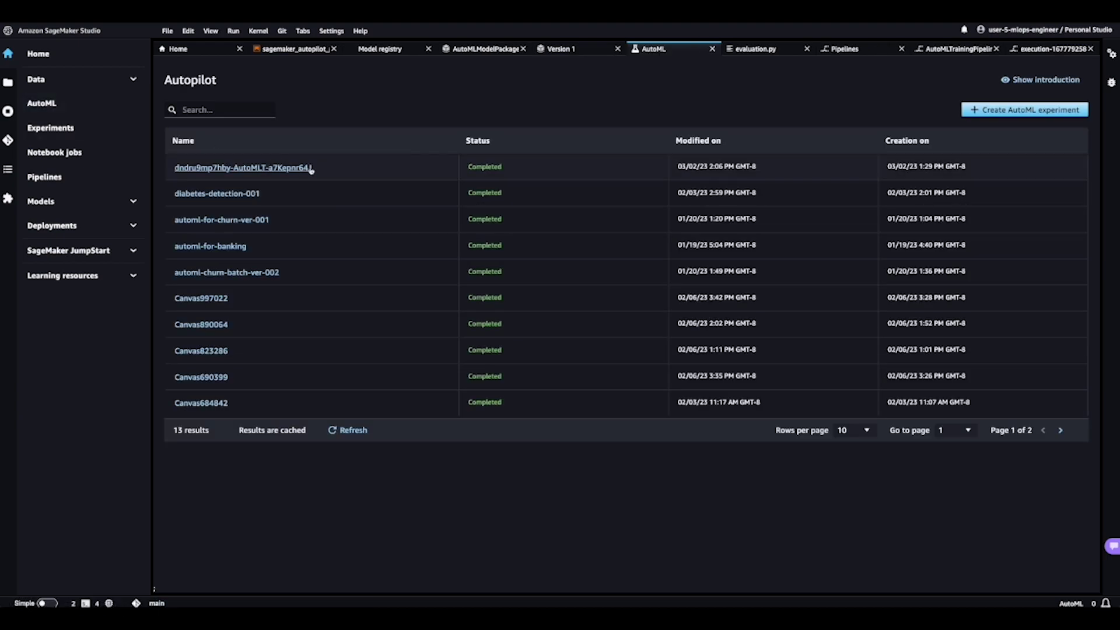
drag(311, 167, 178, 162)
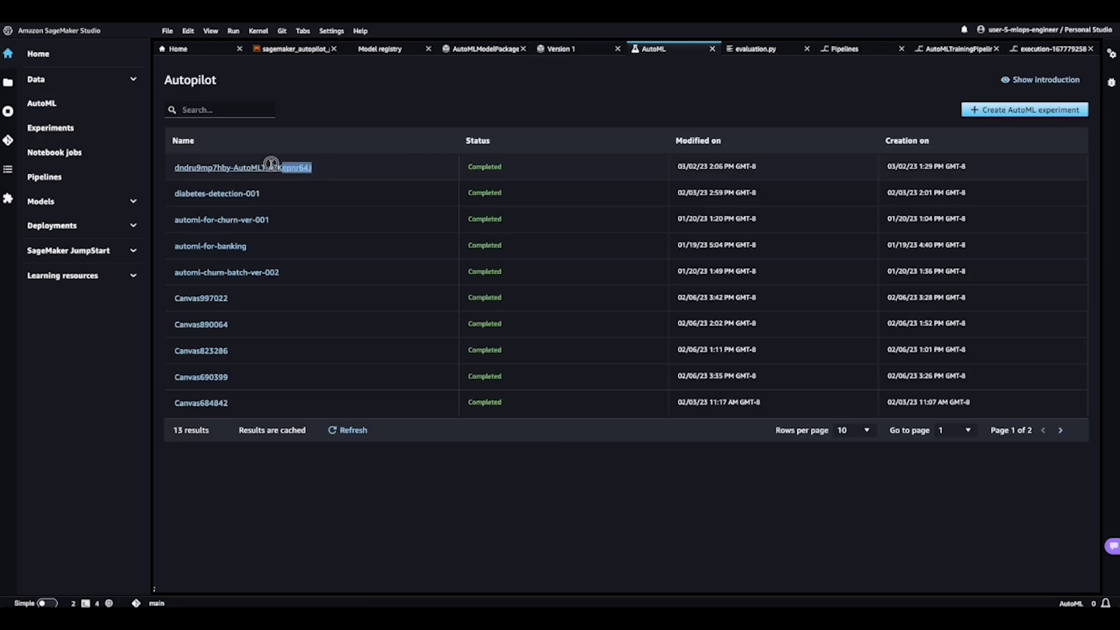
click(326, 169)
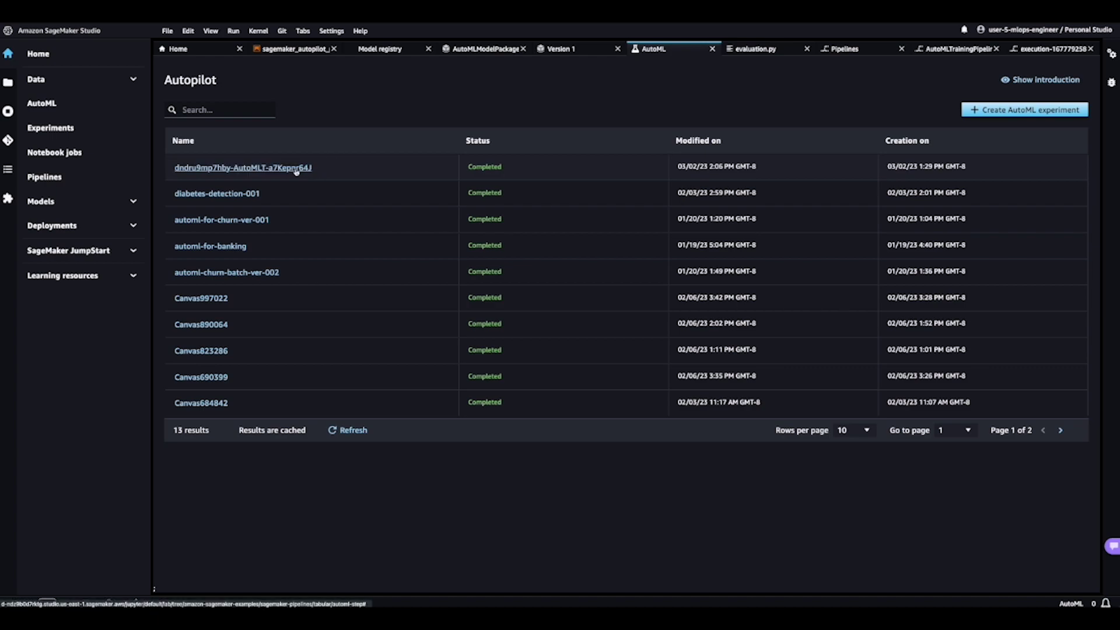
click(297, 171)
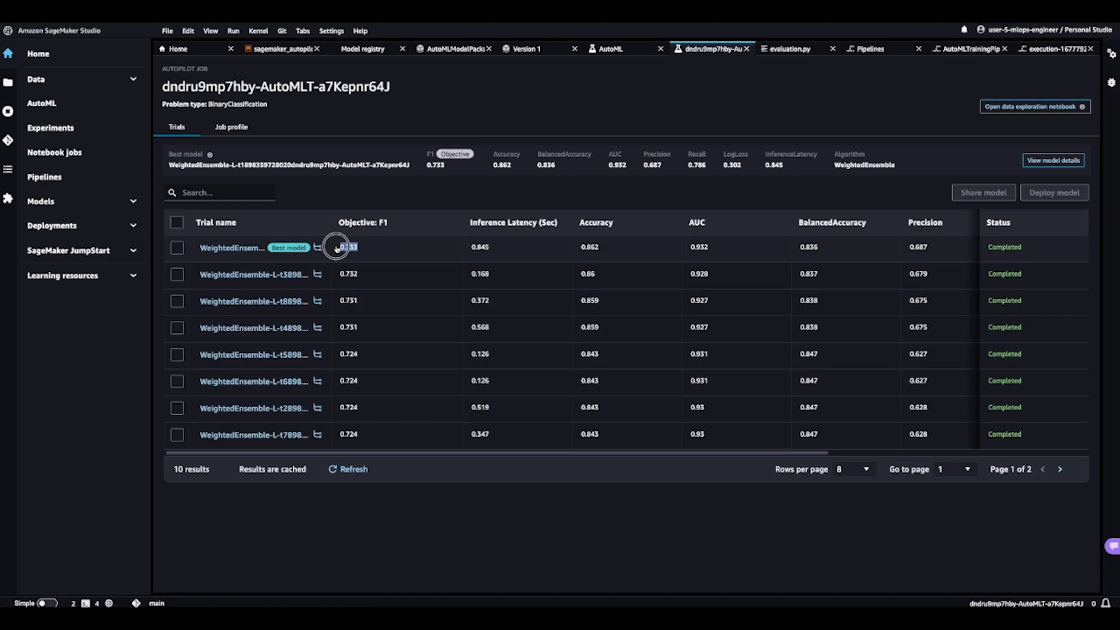
drag(359, 246, 337, 247)
click(377, 248)
click(232, 248)
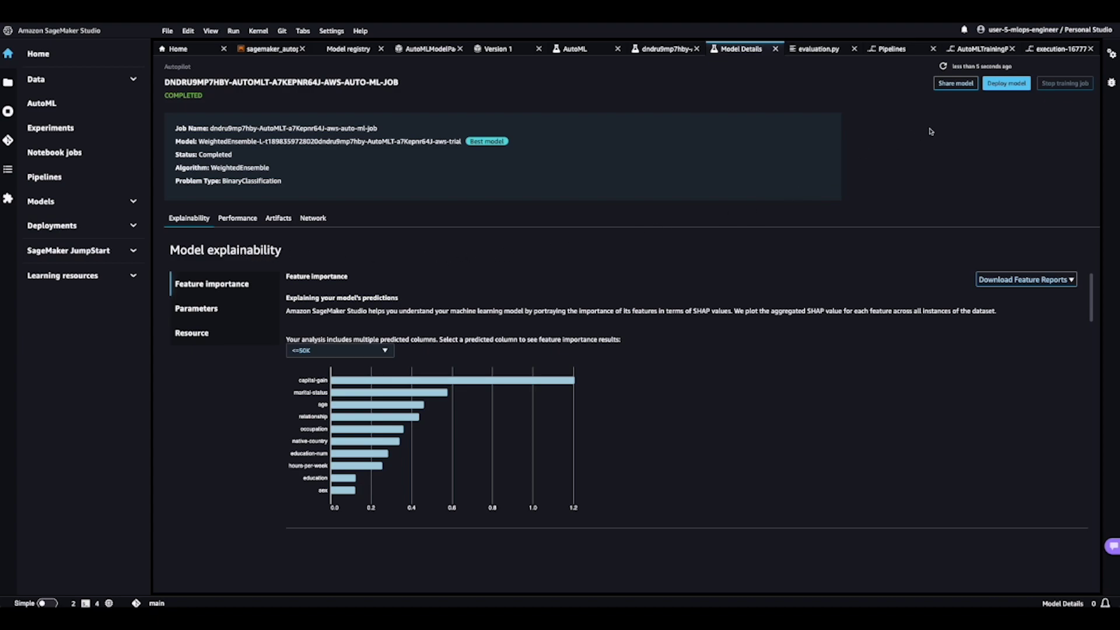
- Open Deploy model for the best model and compare real-time and batch prediction settings
click(1006, 83)
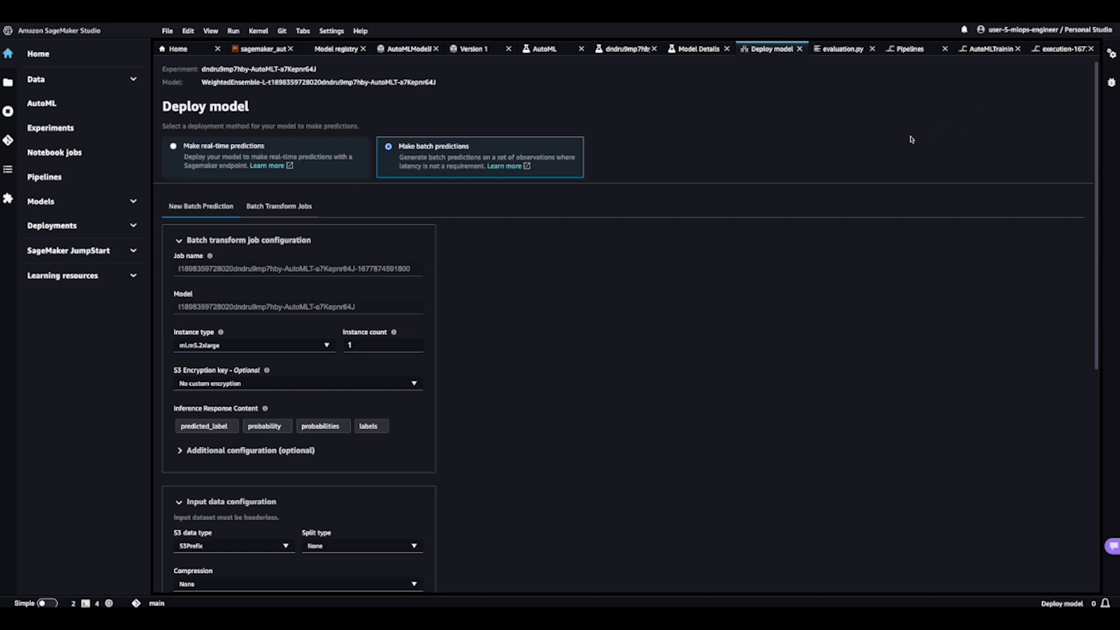
click(205, 151)
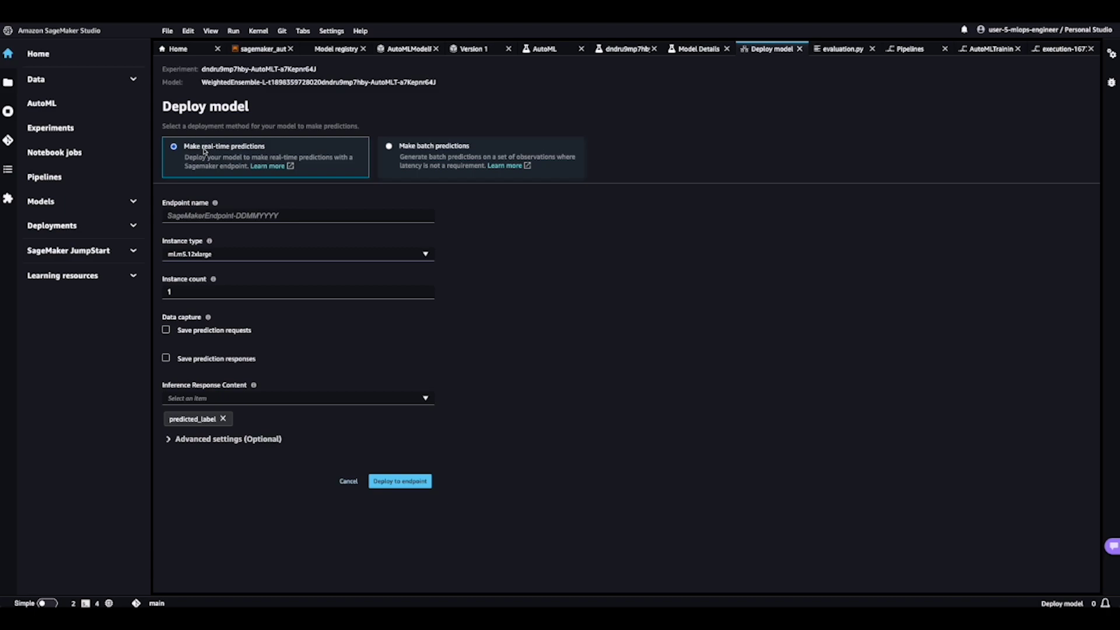
click(390, 154)
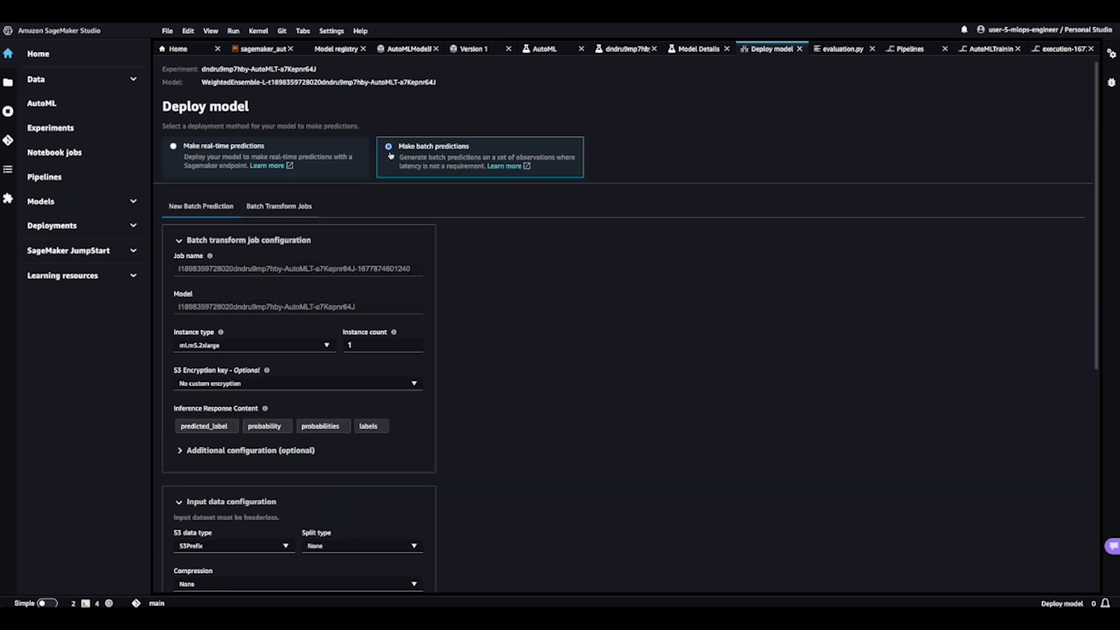
scroll(390, 156, down, 2)
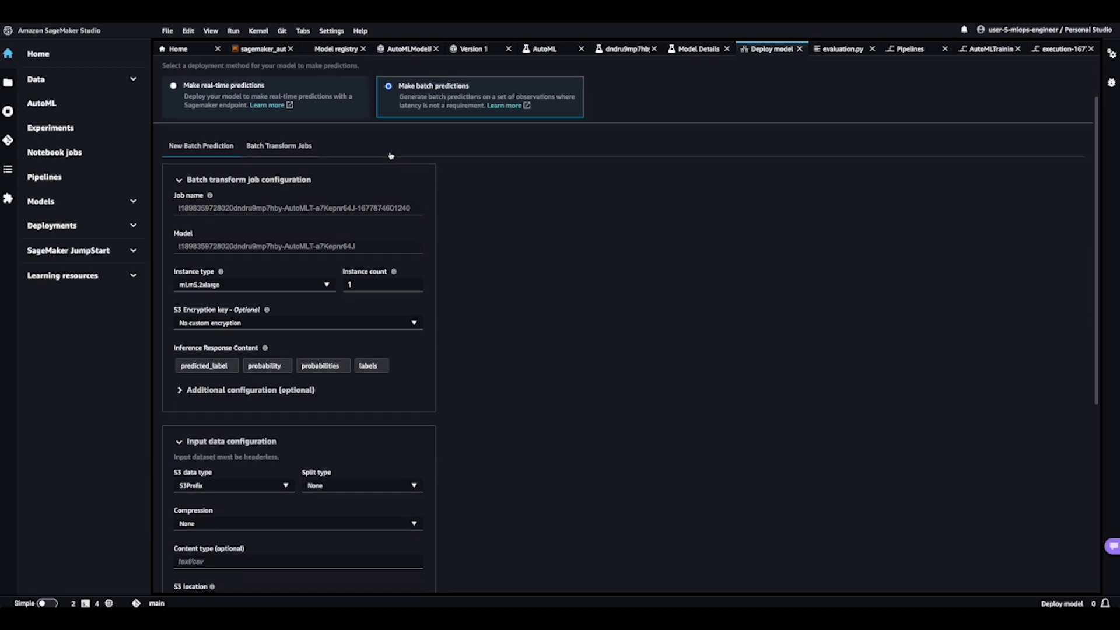
scroll(391, 156, up, 2)
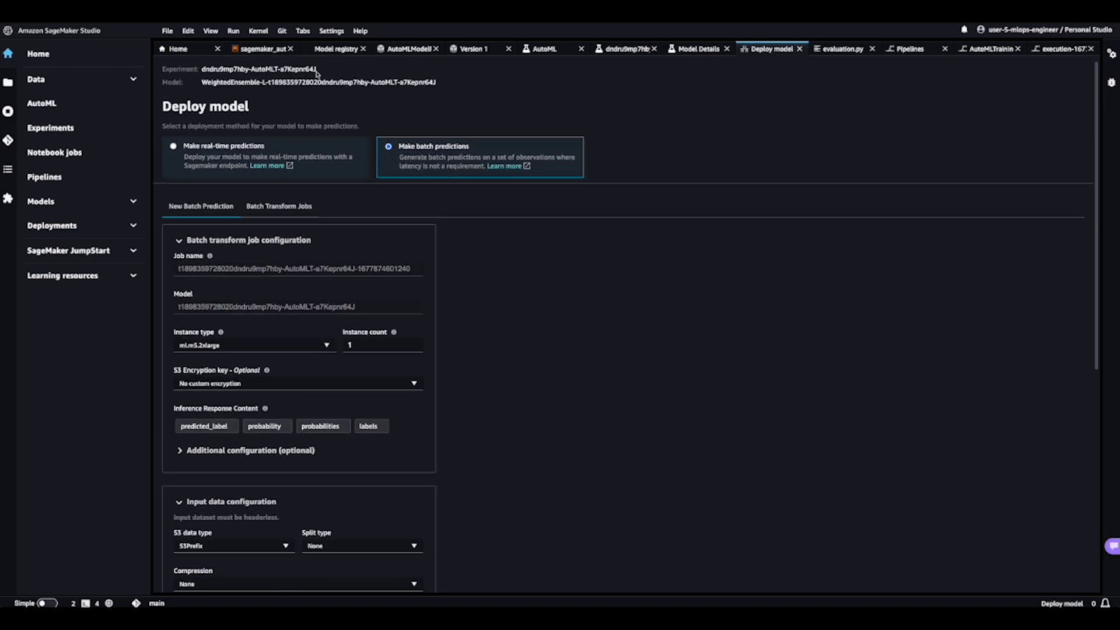
- Step through the package lookup, approval-wait, deploy, Predictor and sample prediction cells
click(266, 48)
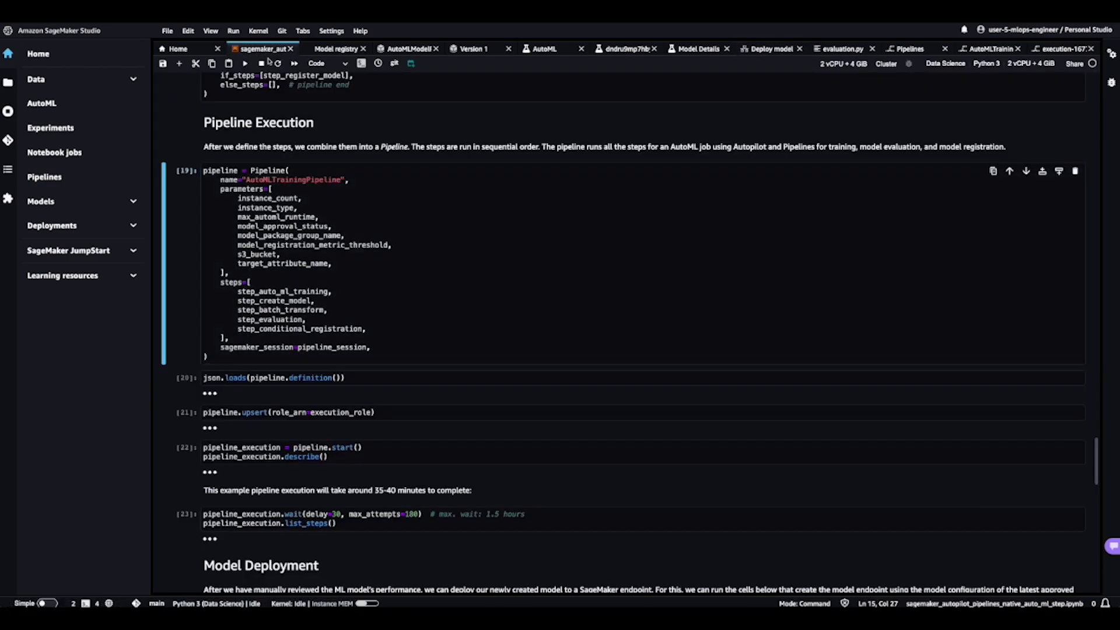
scroll(379, 349, down, 1)
scroll(379, 349, down, 3)
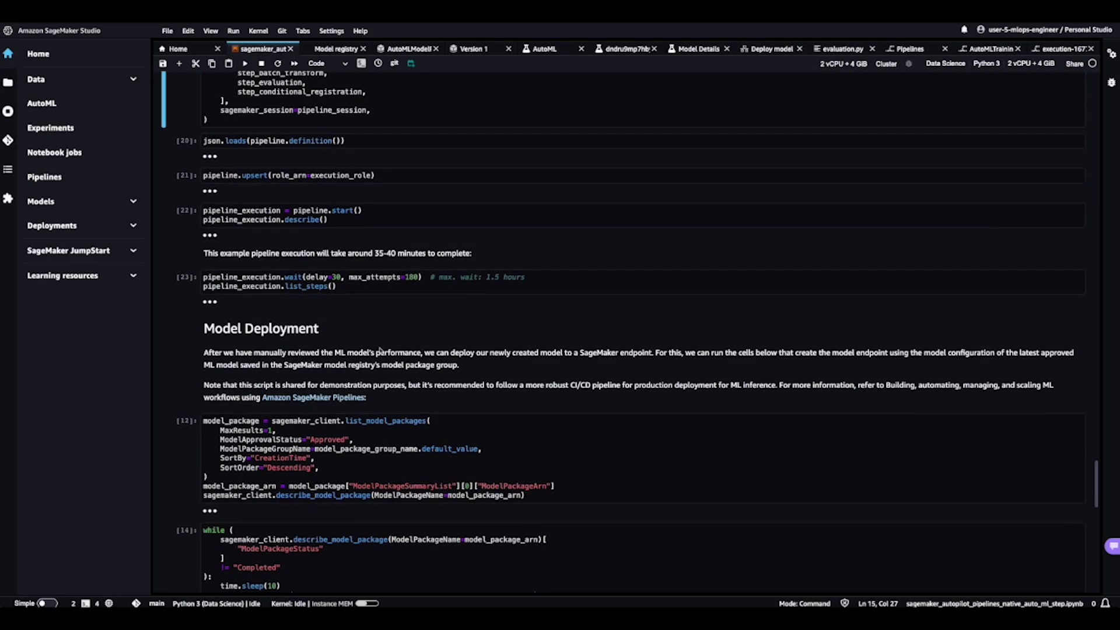
click(379, 348)
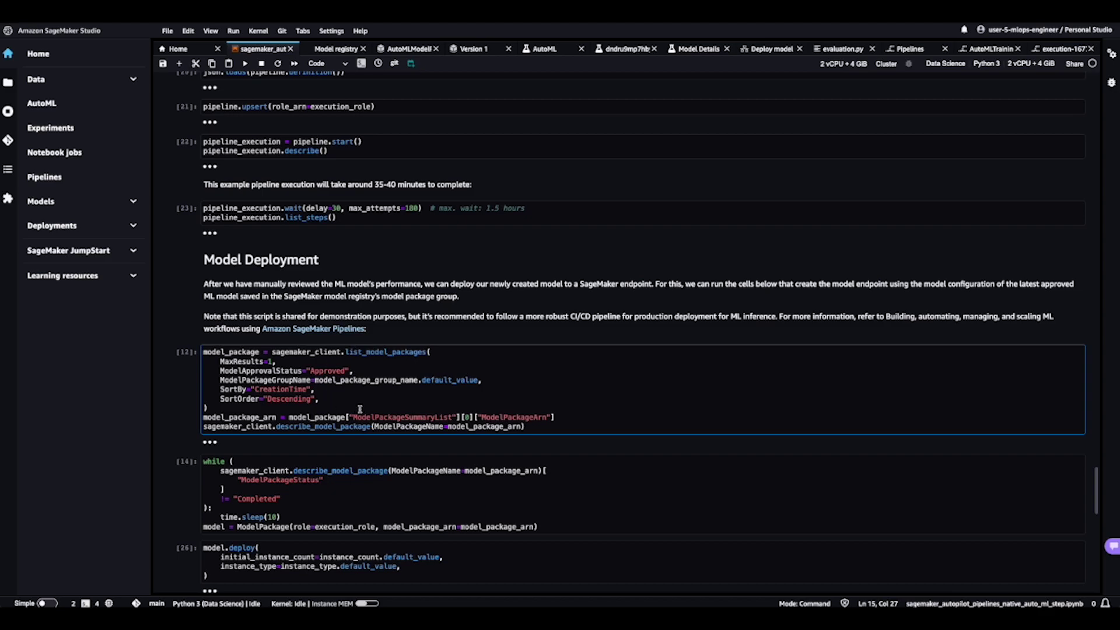
scroll(360, 410, down, 1)
scroll(360, 410, down, 1)
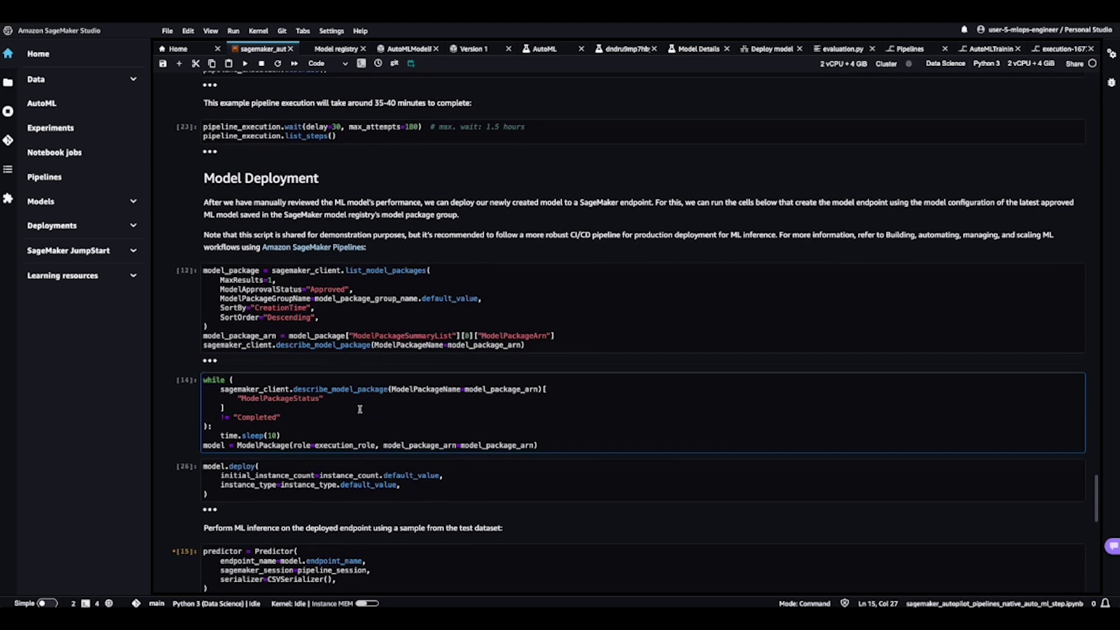
click(302, 449)
click(245, 466)
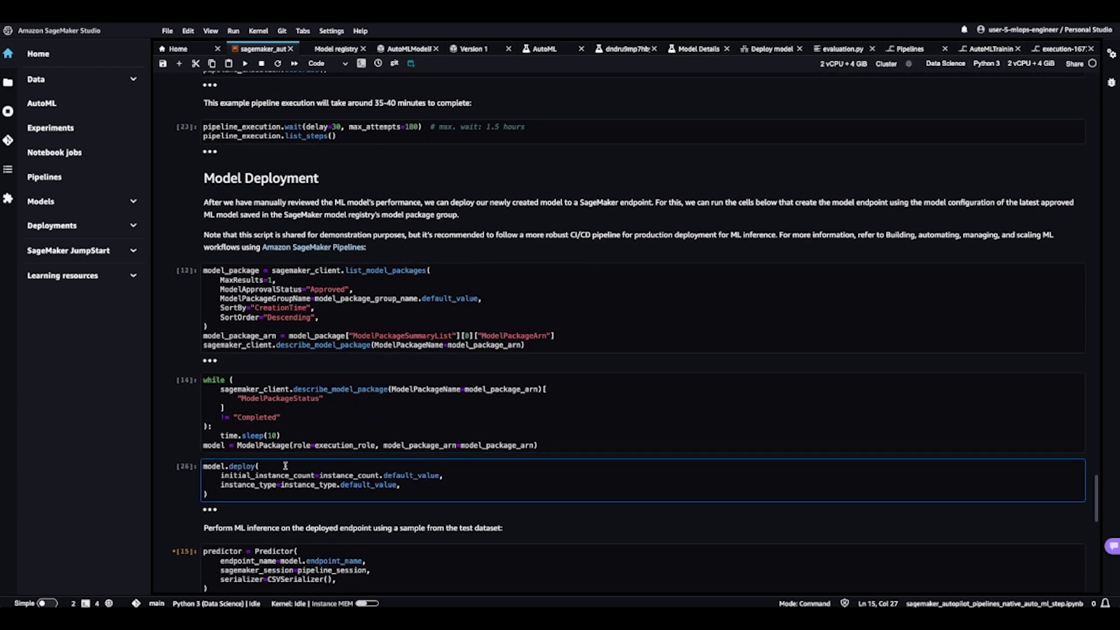
scroll(328, 469, down, 1)
scroll(329, 470, down, 1)
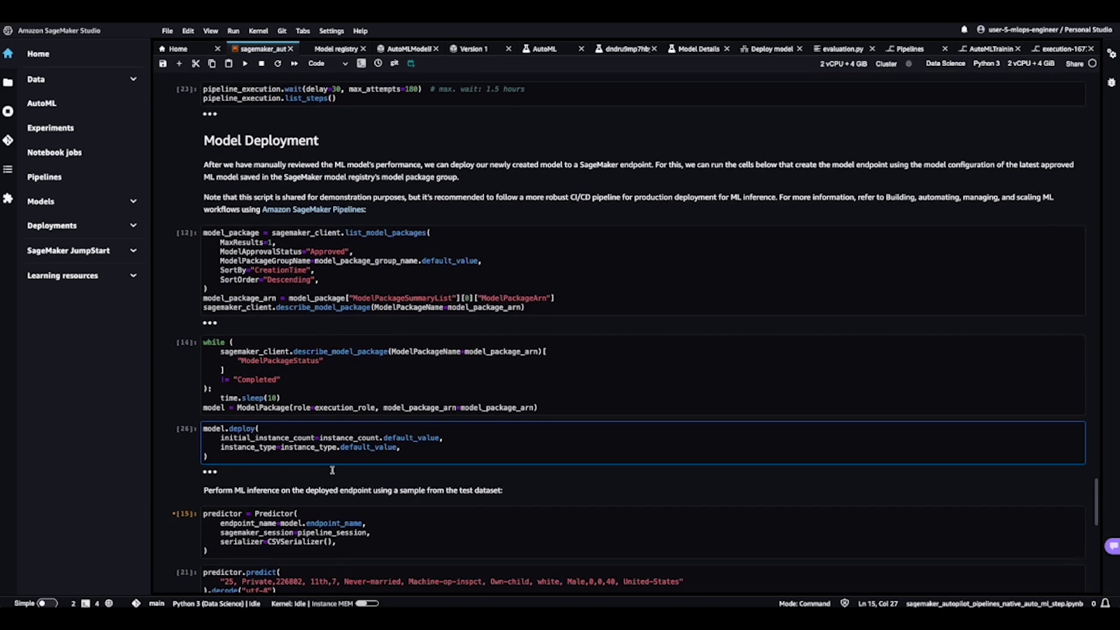
scroll(328, 469, down, 1)
scroll(329, 469, down, 1)
click(331, 491)
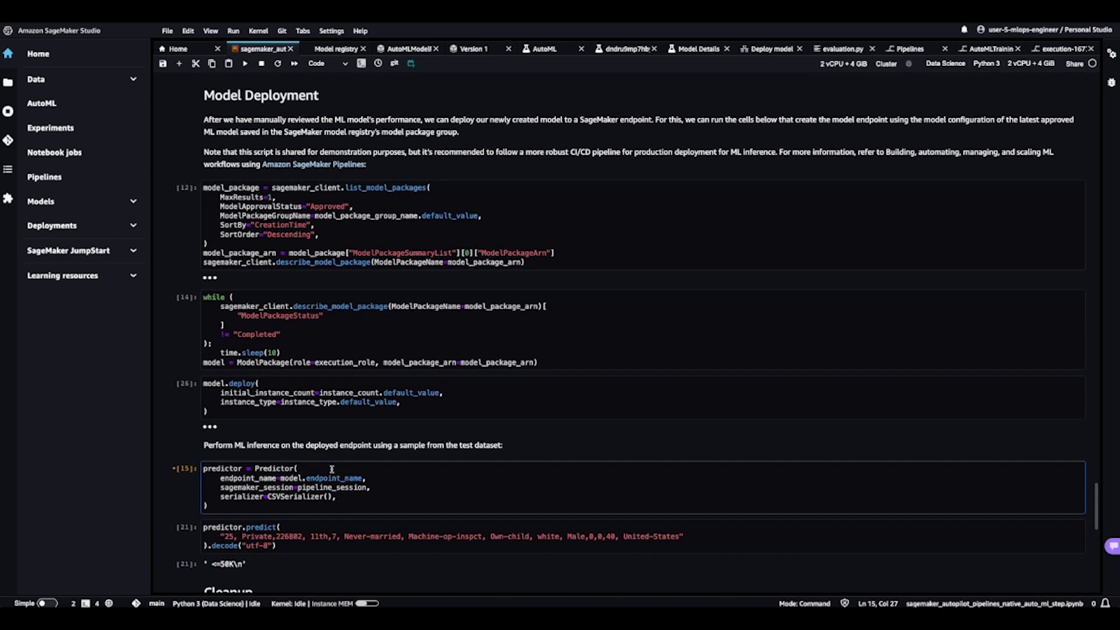
scroll(332, 490, down, 1)
click(290, 524)
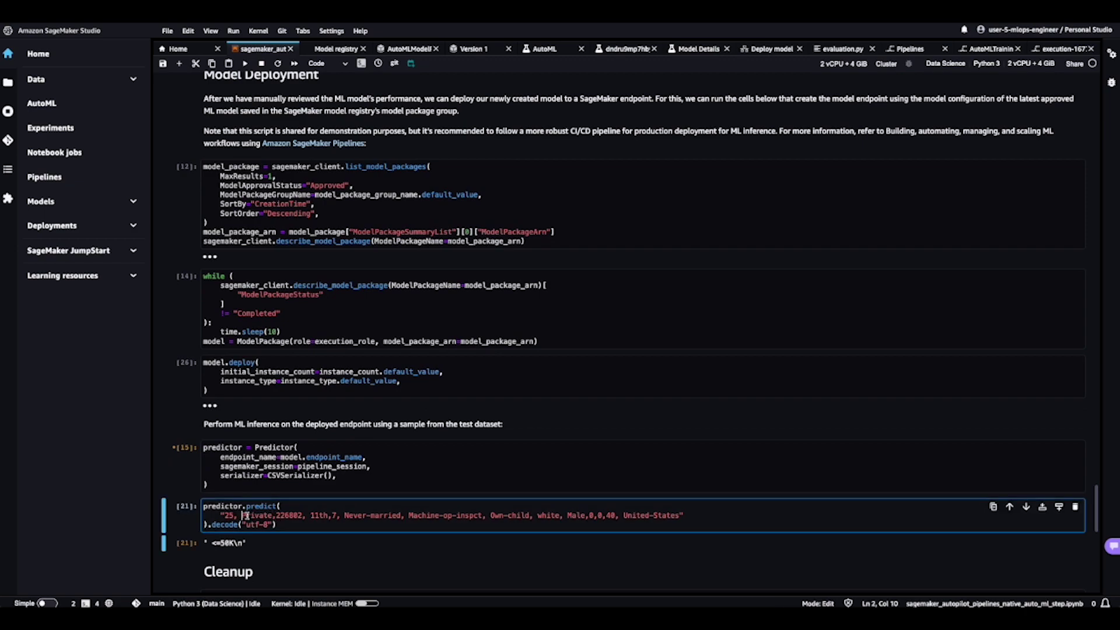
drag(290, 525, 203, 506)
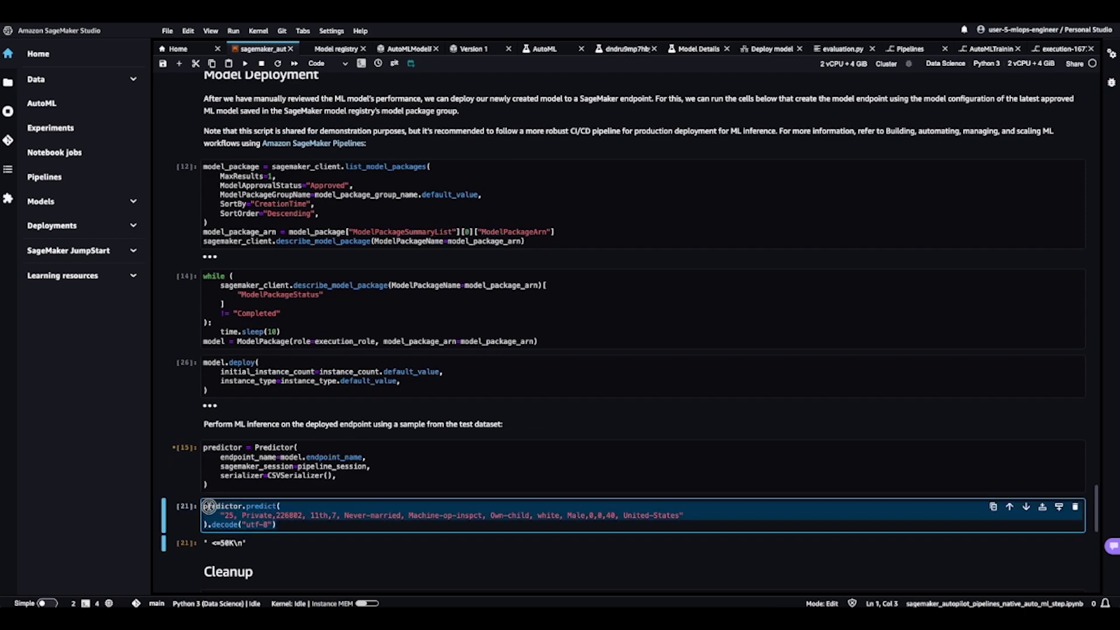
click(234, 515)
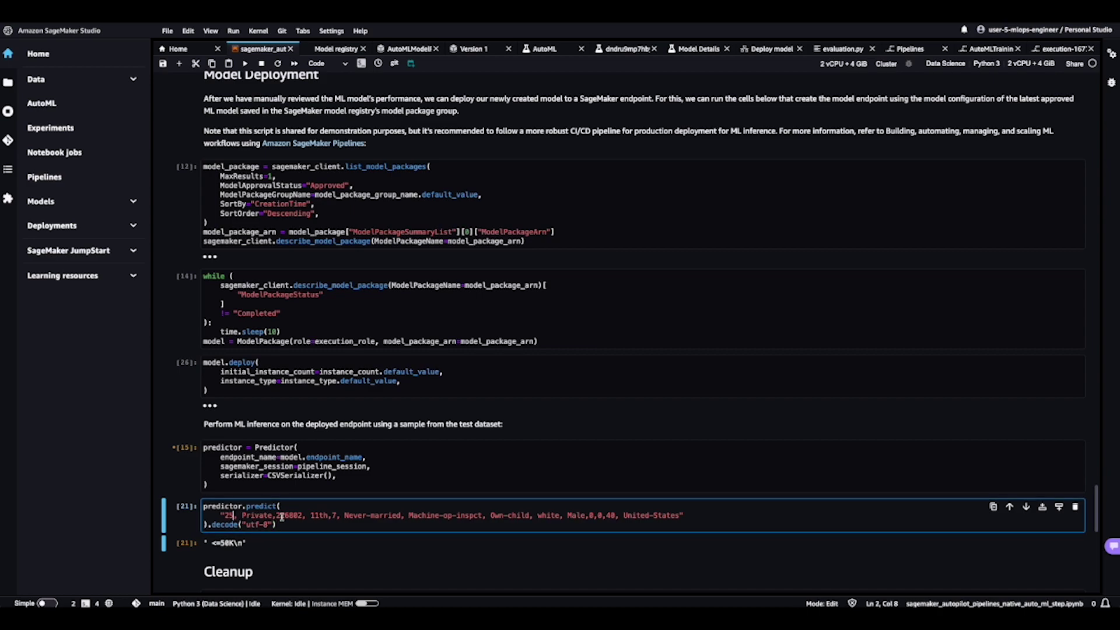
- Predict the sample, change its CSV age value to 60, and predict again, still '<=50K'
key(shift+Return)
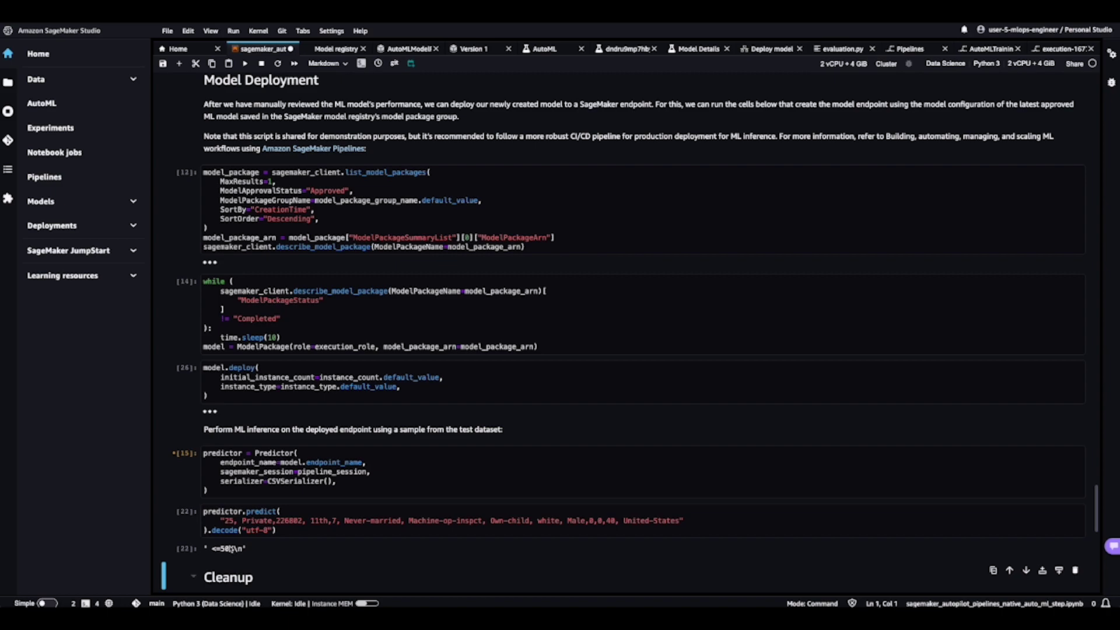
click(236, 520)
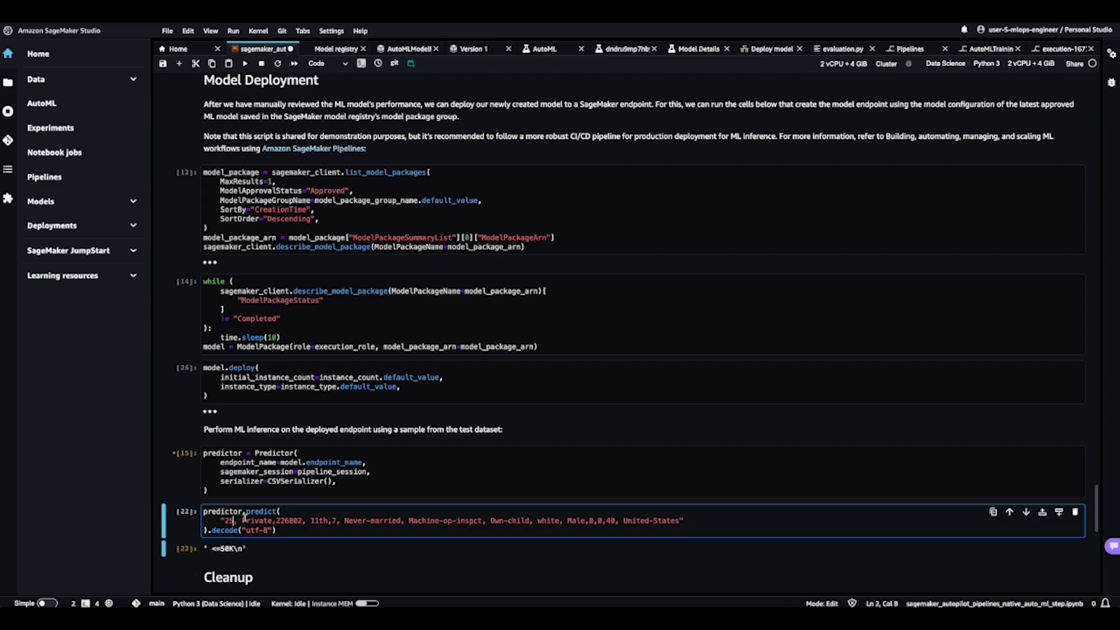
key(BackSpace)
key(BackSpace)
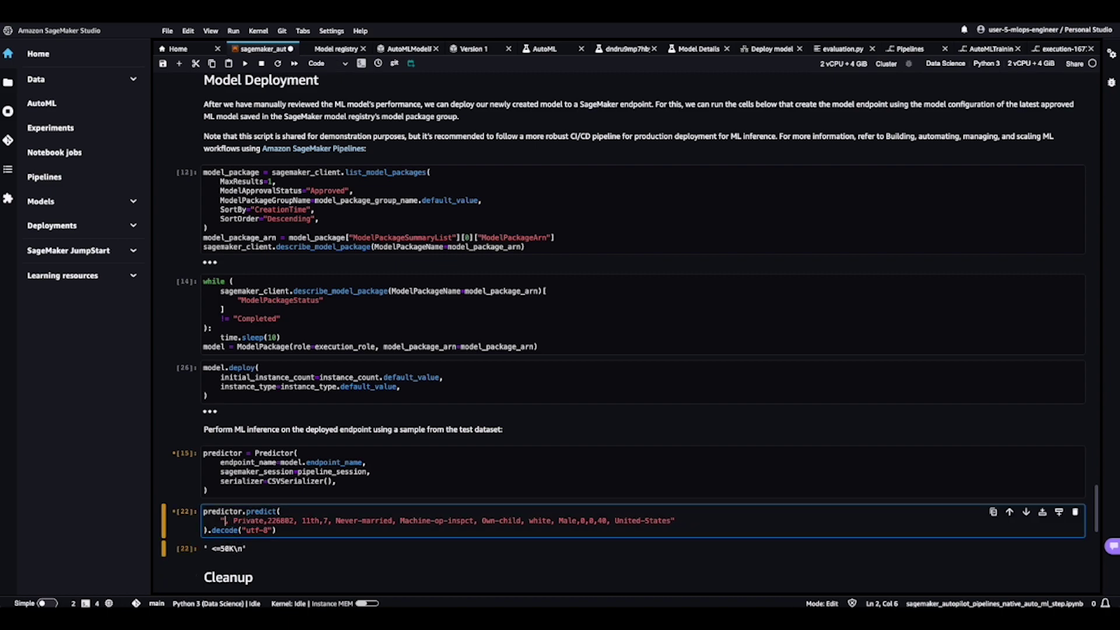
text(638)
key(shift+Return)
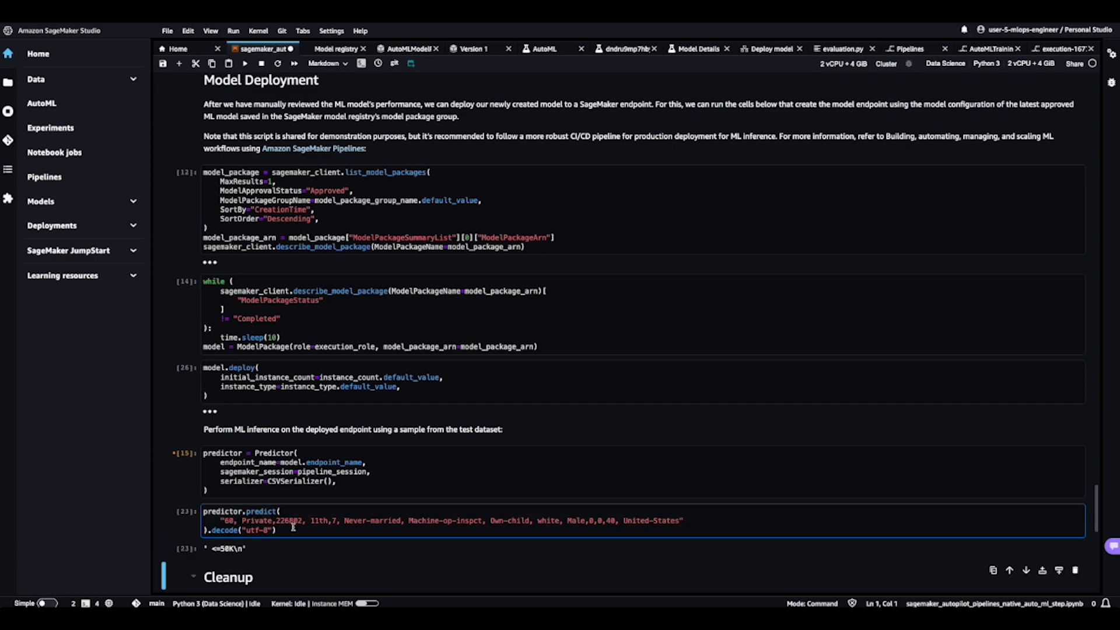
scroll(423, 523, down, 1)
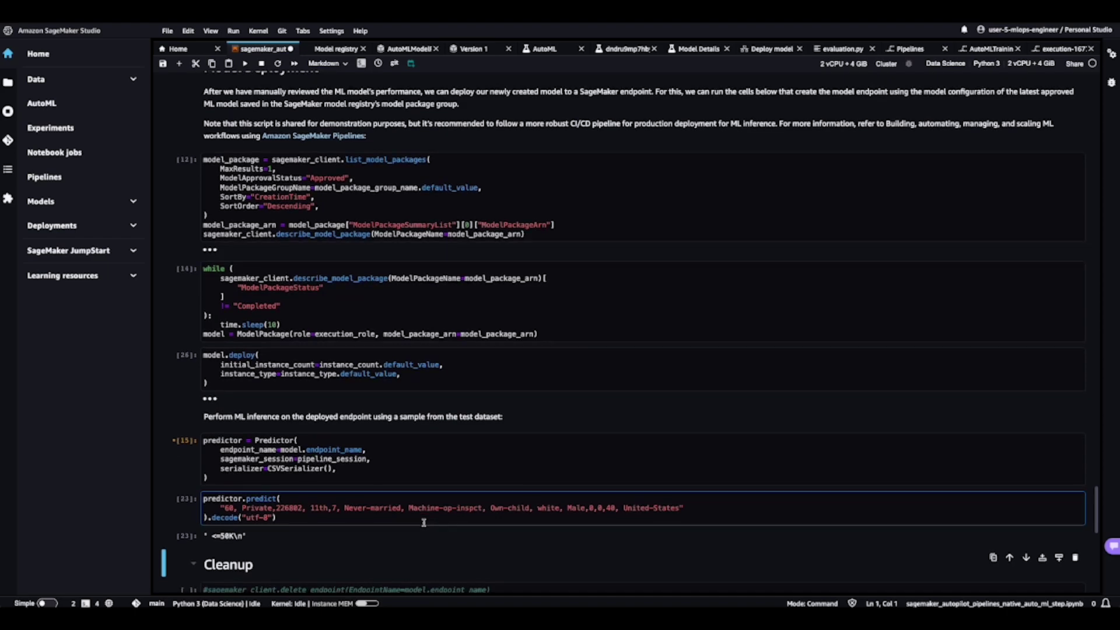
scroll(424, 523, down, 2)
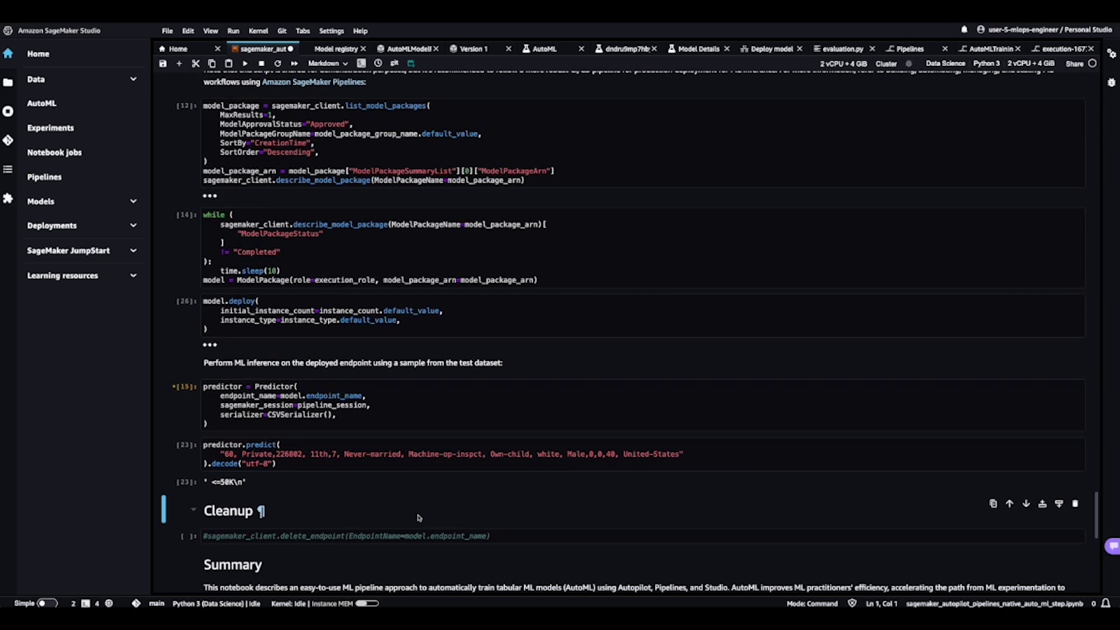
scroll(422, 516, down, 1)
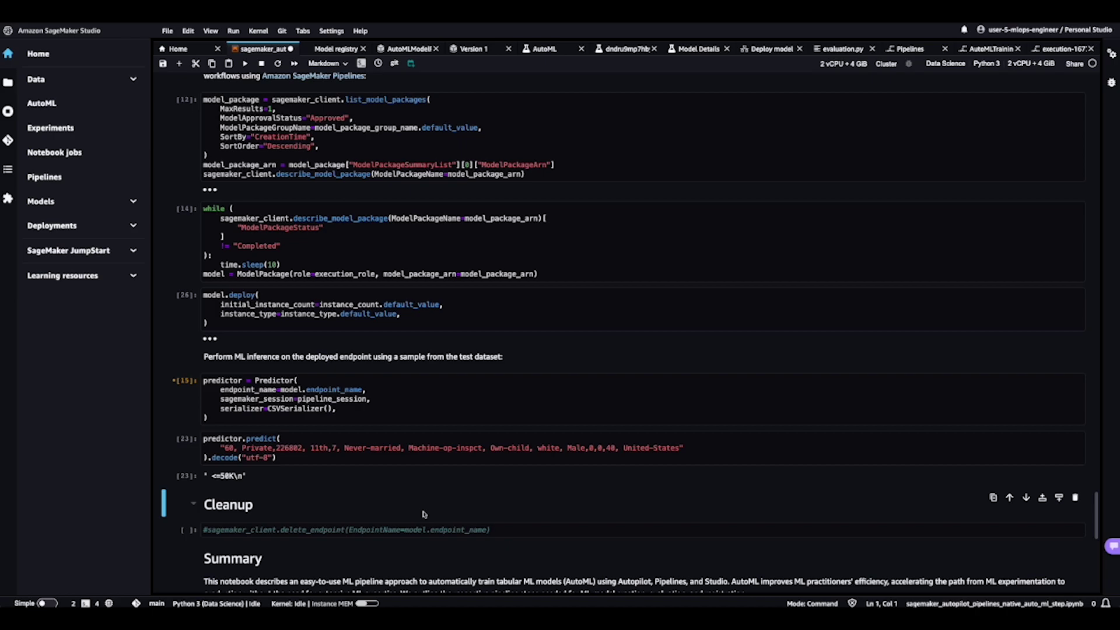
scroll(424, 513, down, 3)
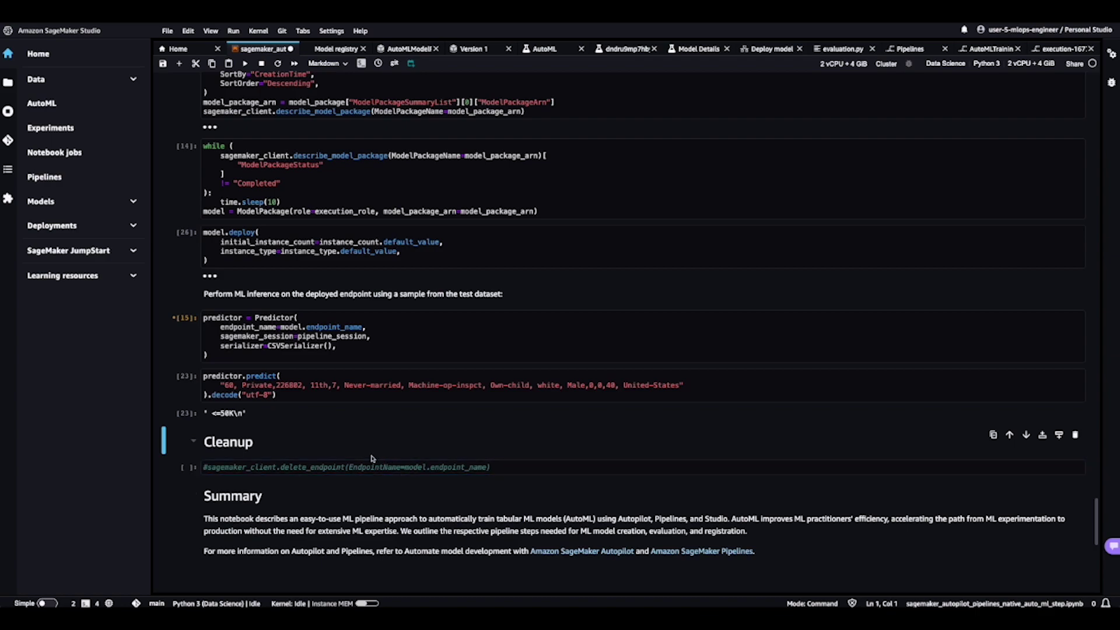
click(317, 320)
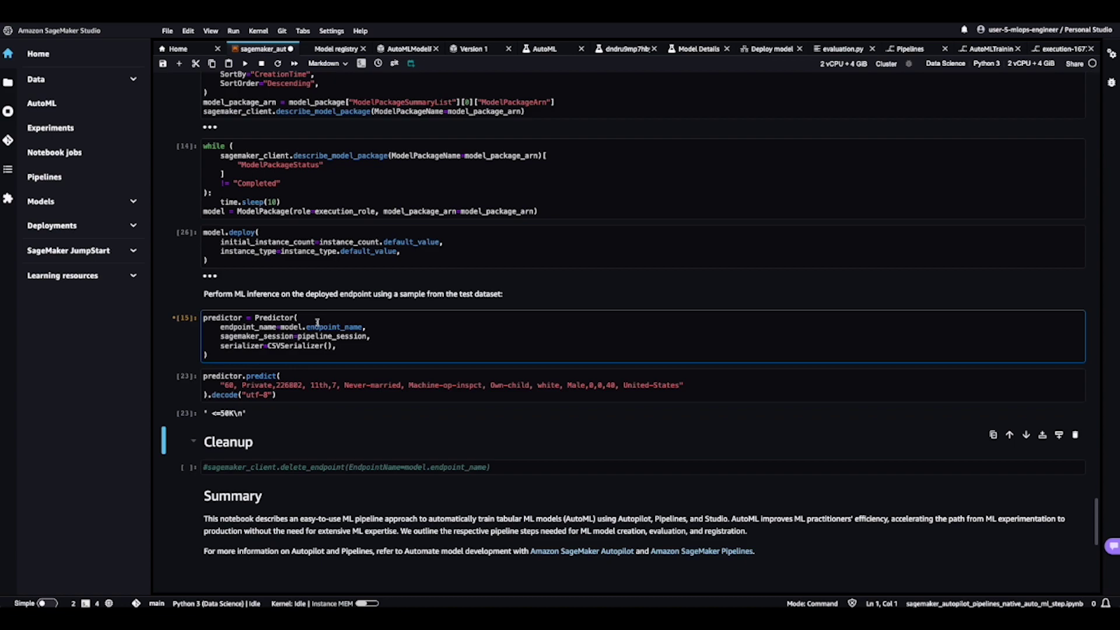